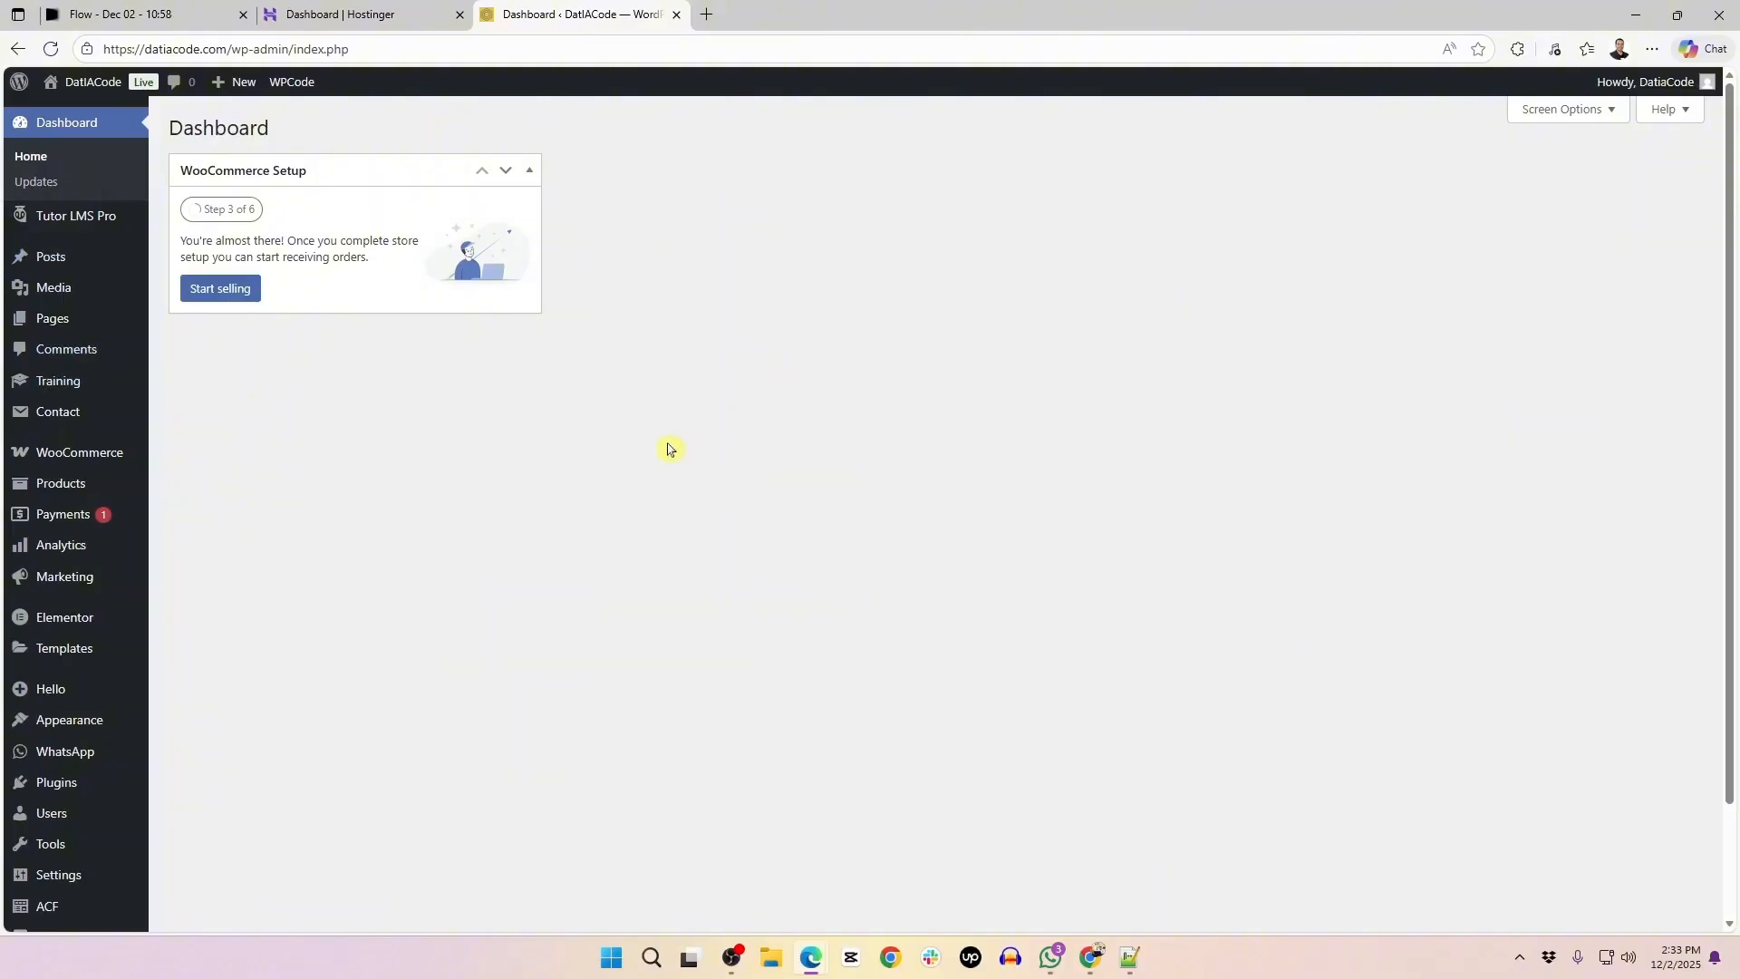
Search the web for "google search console" in a new browser tab, open the Google Search Console site and start signing in
{"action": "left_click", "coordinate": [707, 14]}
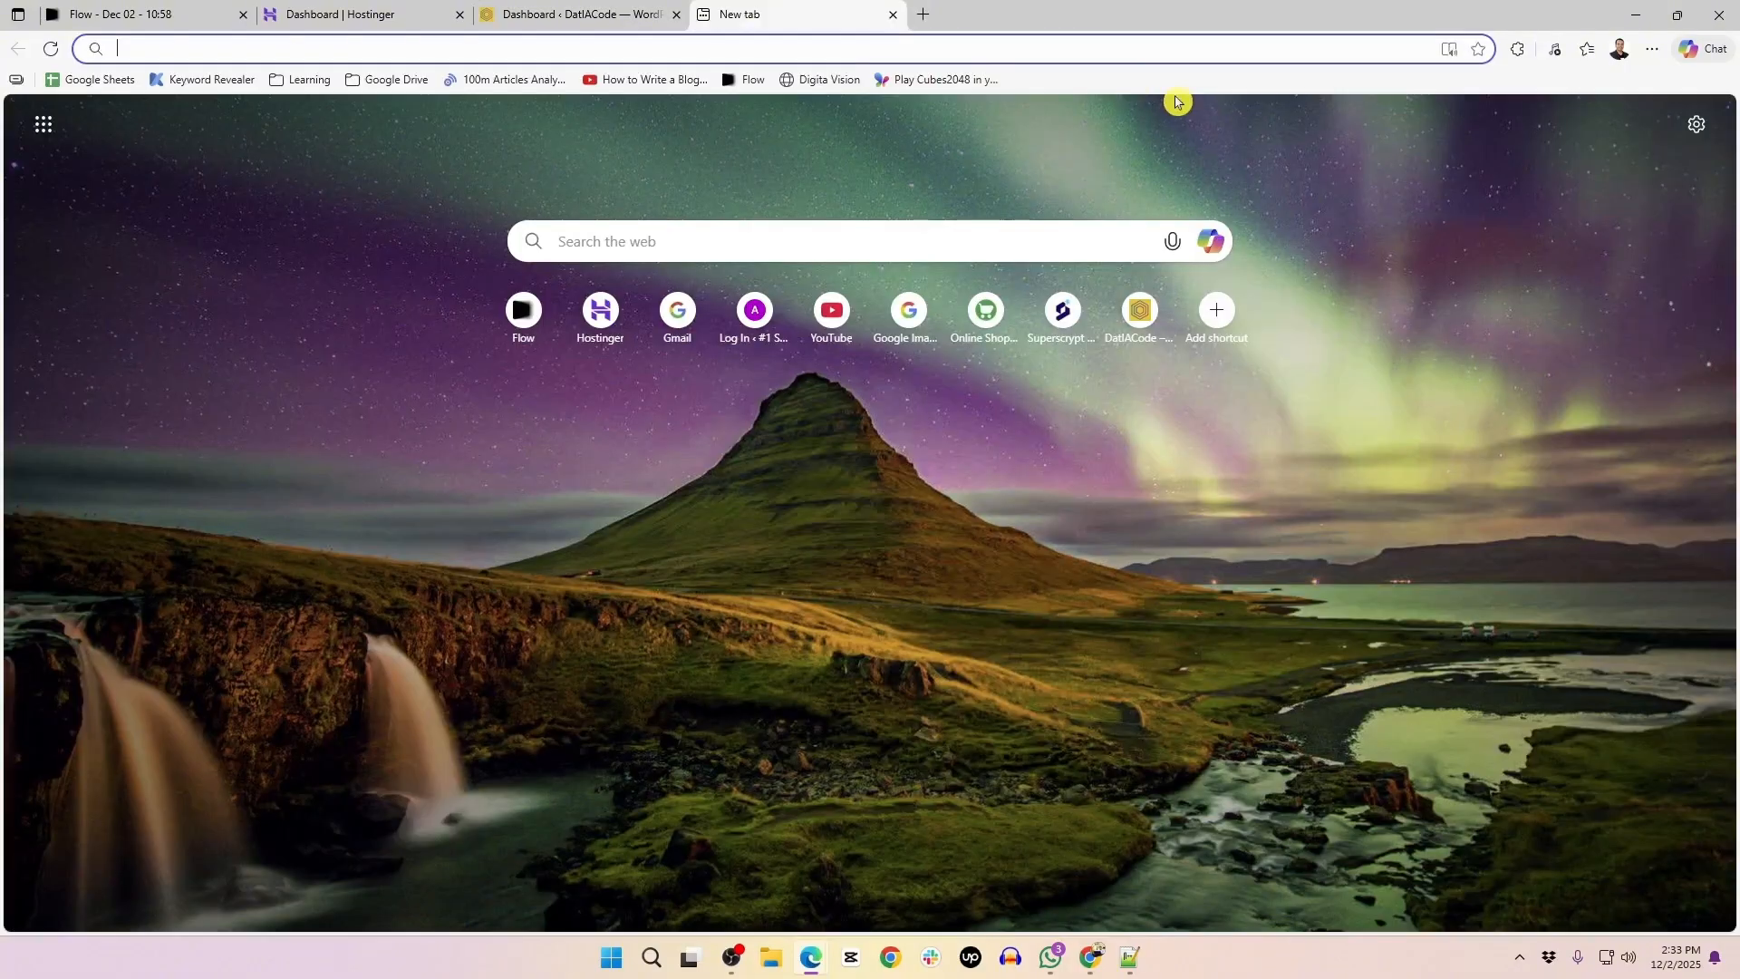
{"action": "type", "text": "google search"}
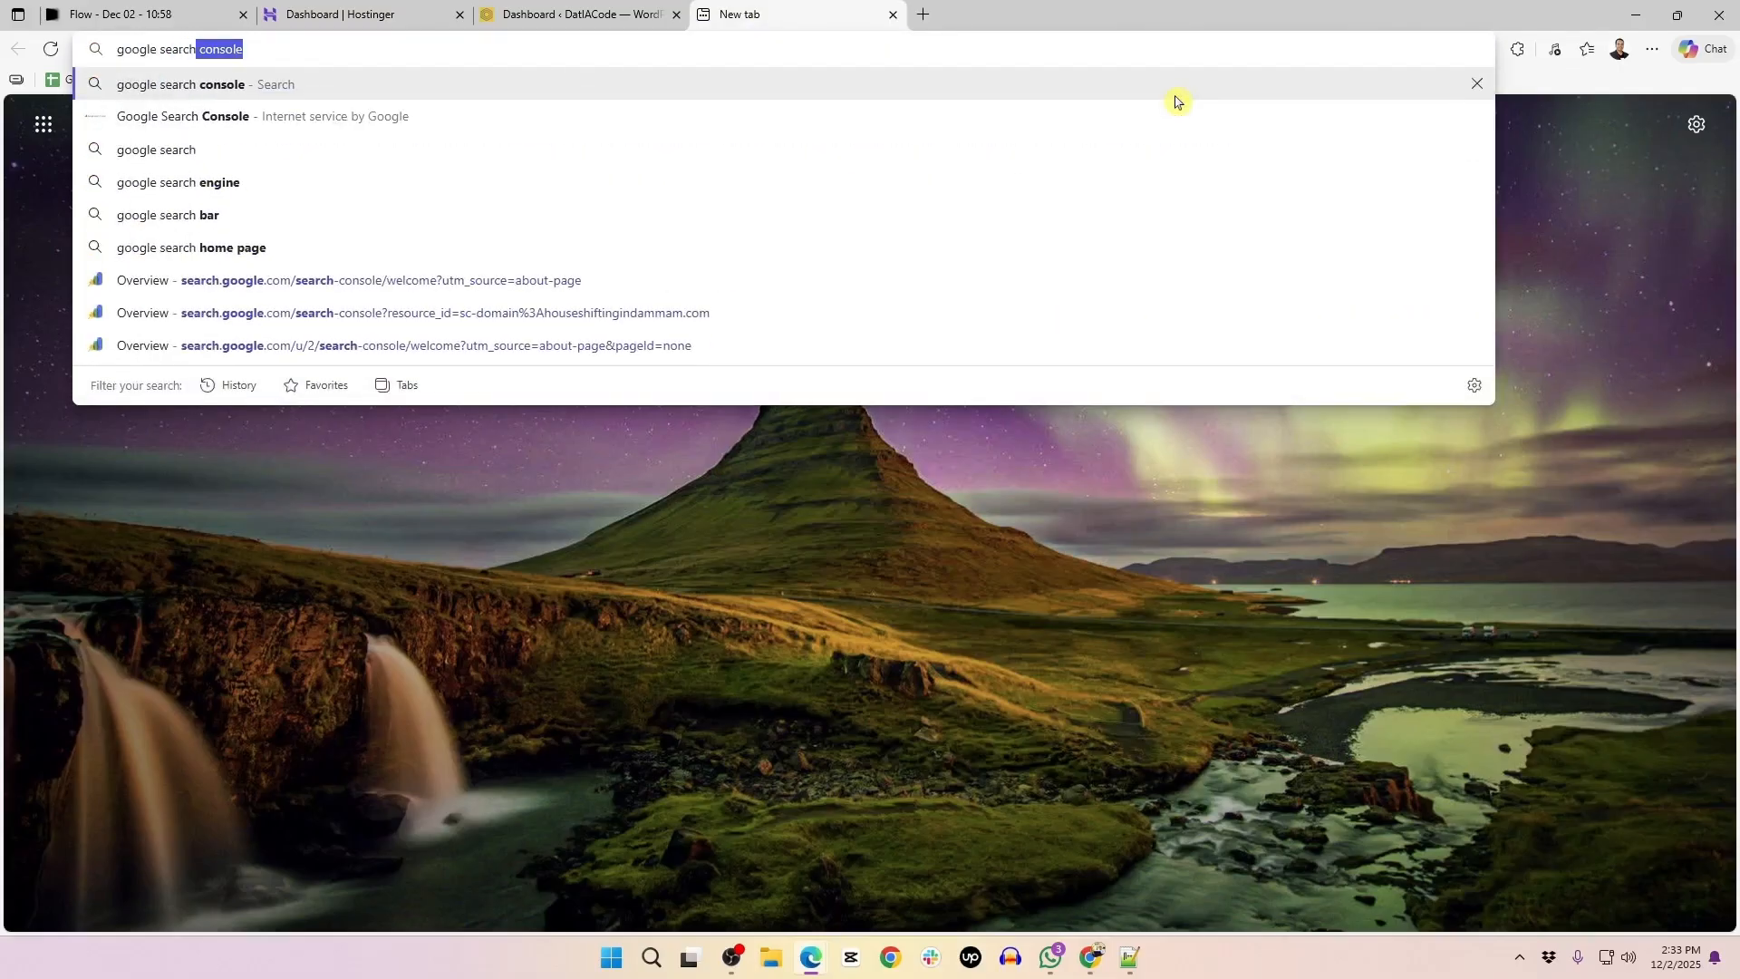
{"action": "key", "text": "Return"}
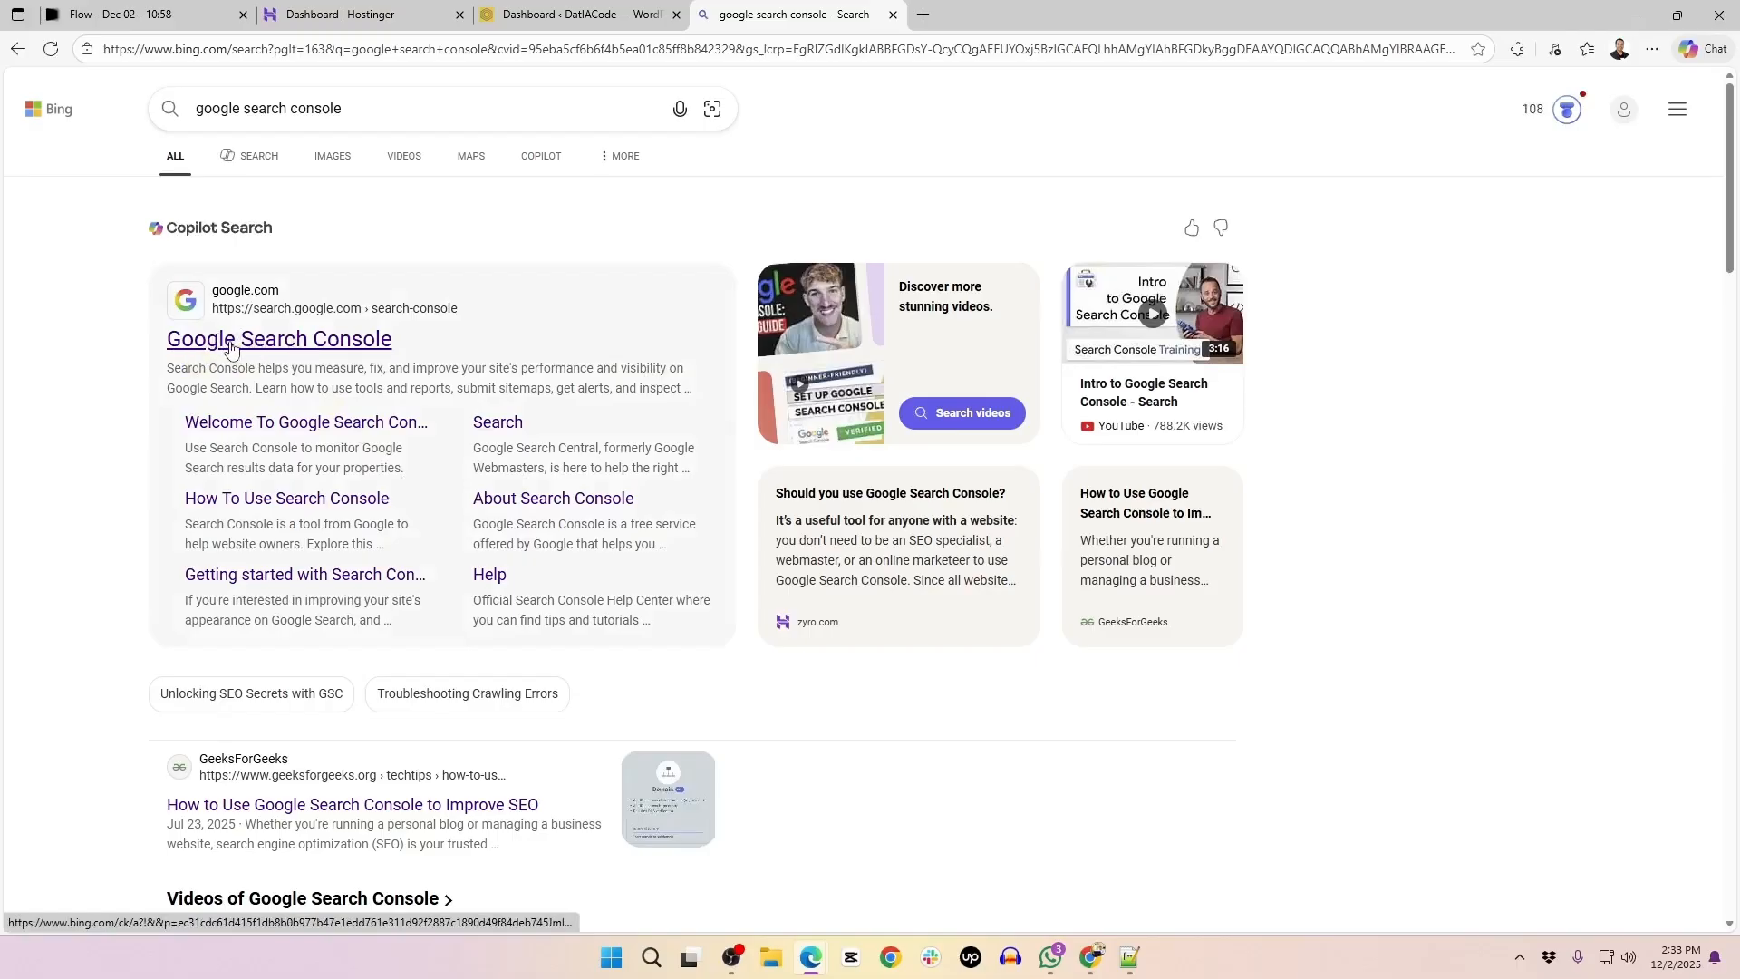
{"action": "left_click", "coordinate": [281, 341]}
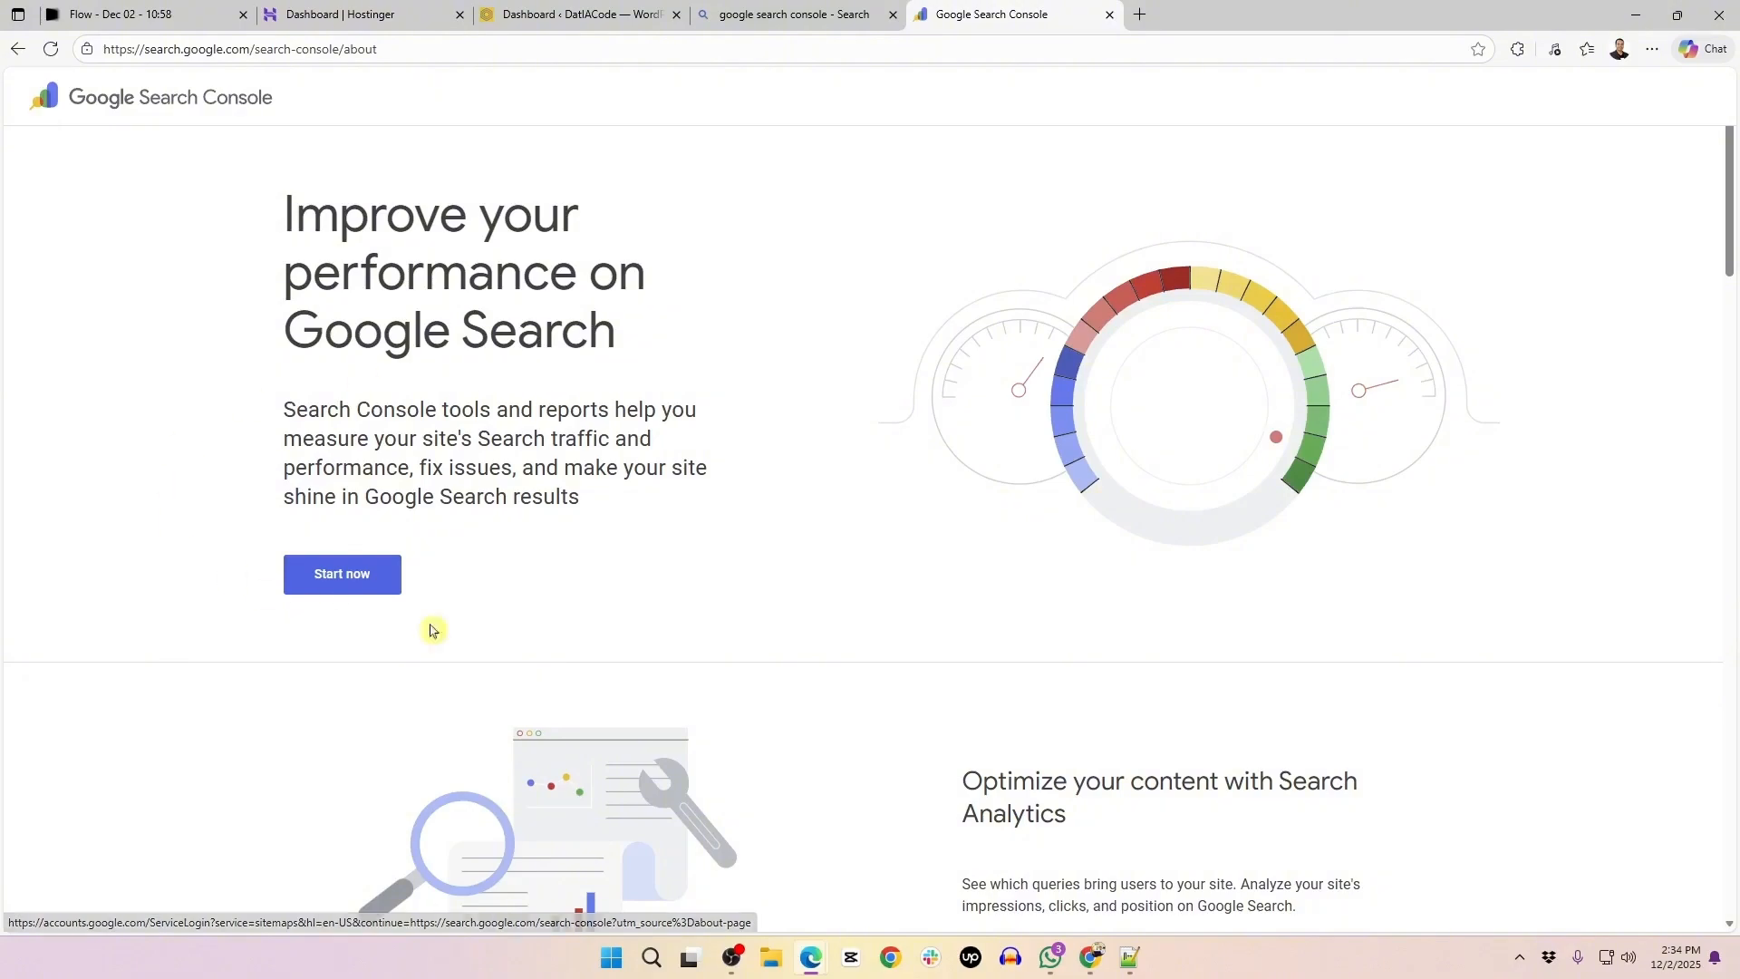
{"action": "left_click", "coordinate": [335, 575]}
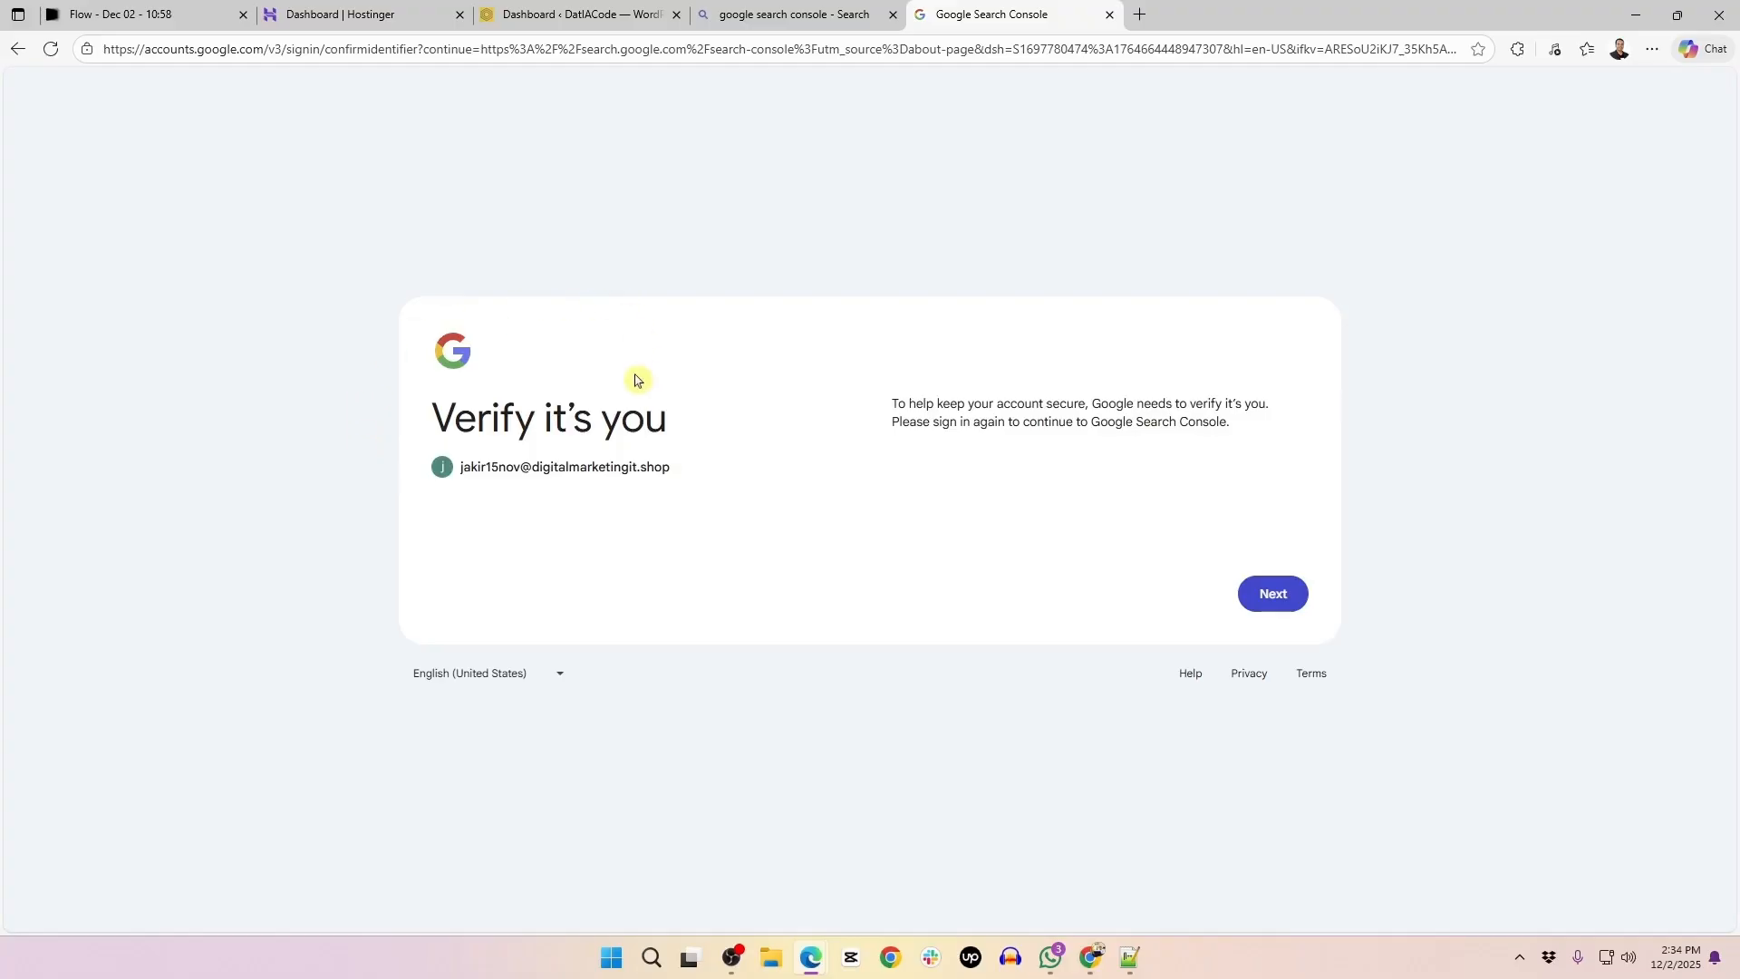
{"action": "left_click", "coordinate": [1289, 606]}
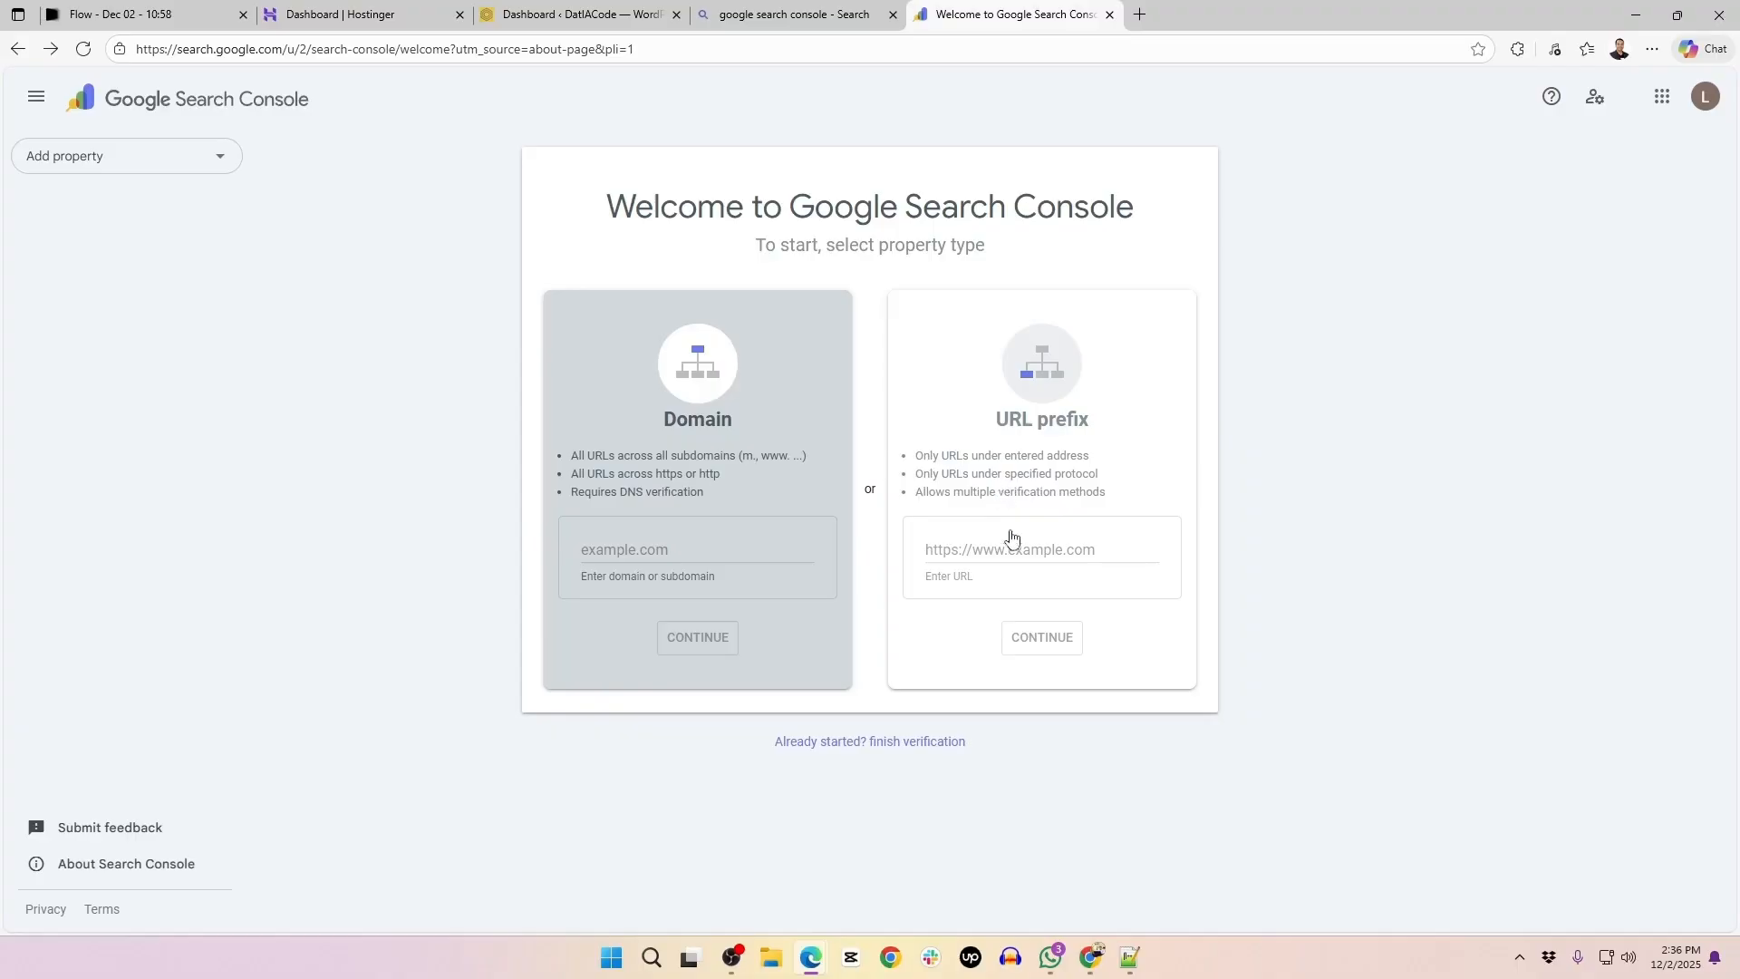
Add datiacode.com as a Domain property in Google Search Console and continue to ownership verification
{"action": "left_click", "coordinate": [707, 362]}
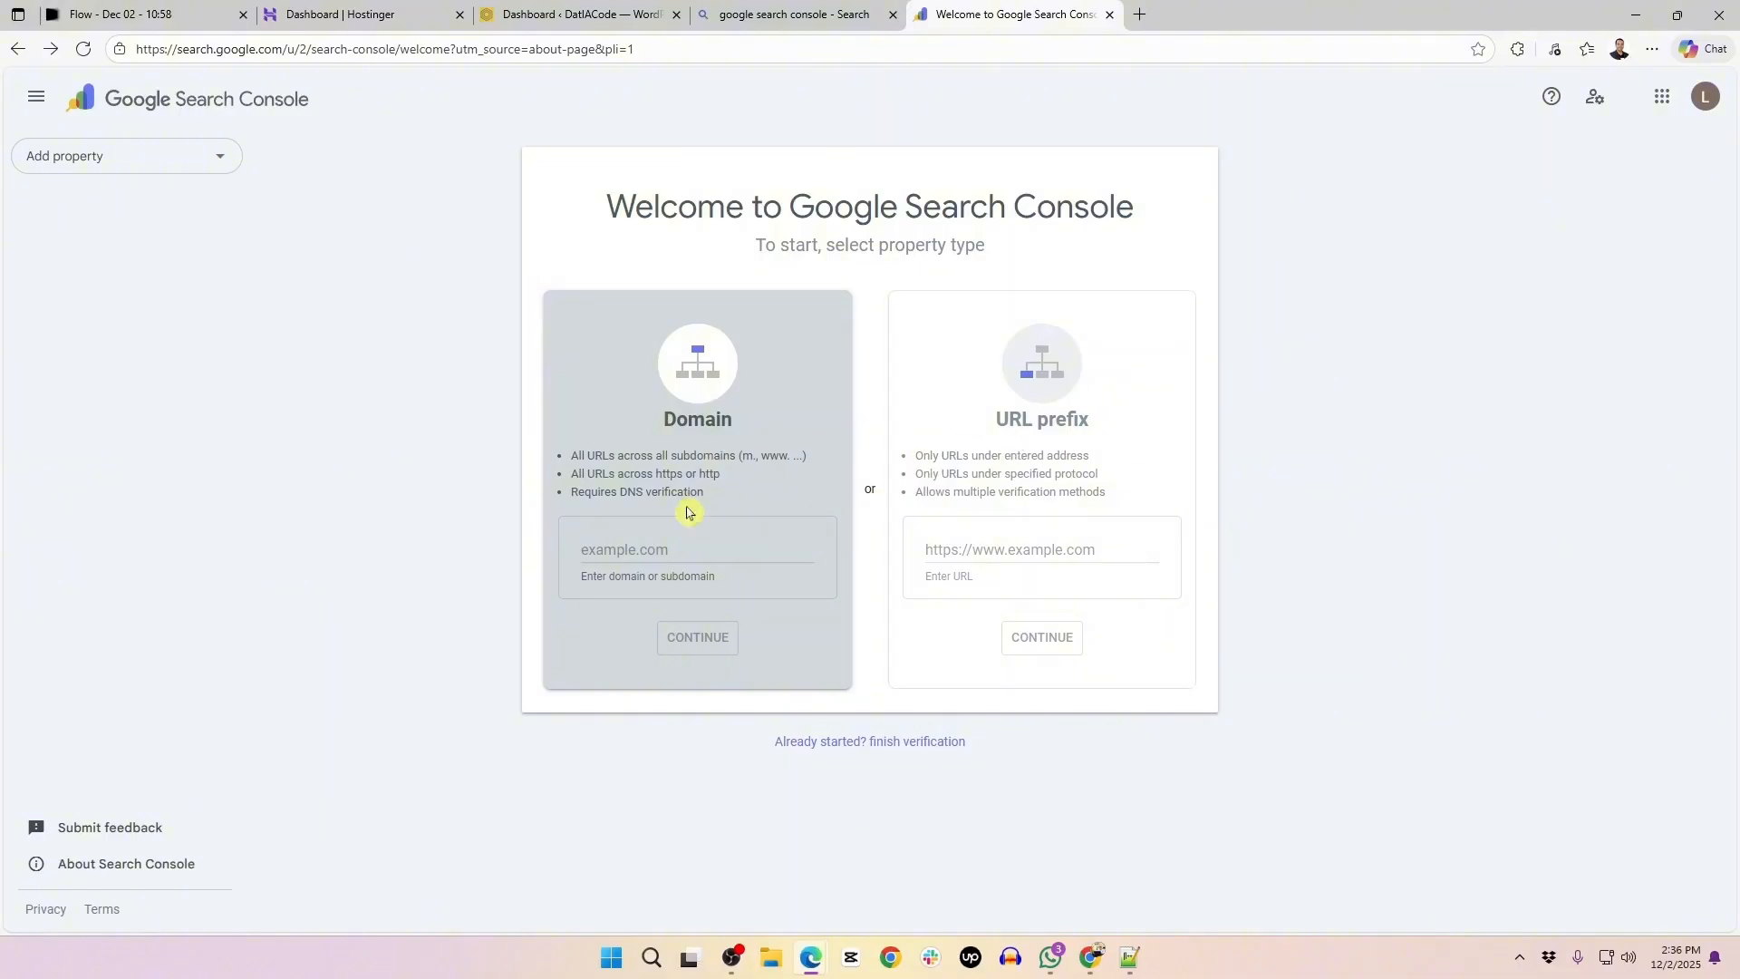
{"action": "left_click", "coordinate": [648, 550]}
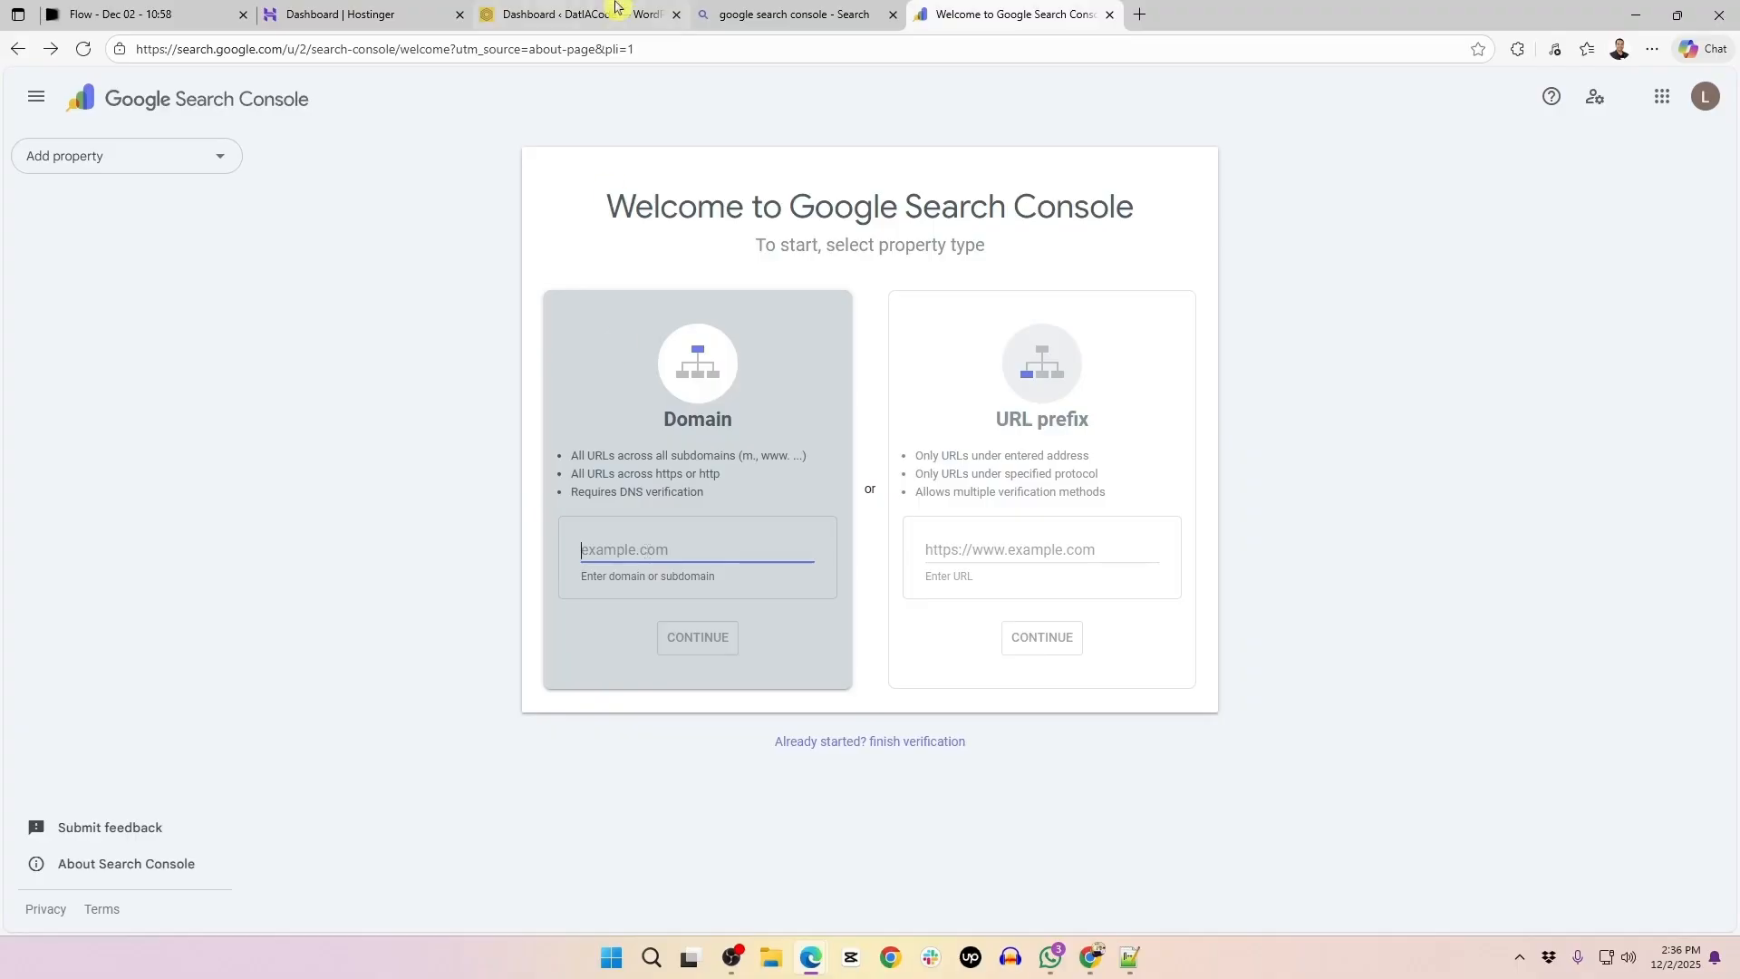
{"action": "type", "text": "datiacode.com"}
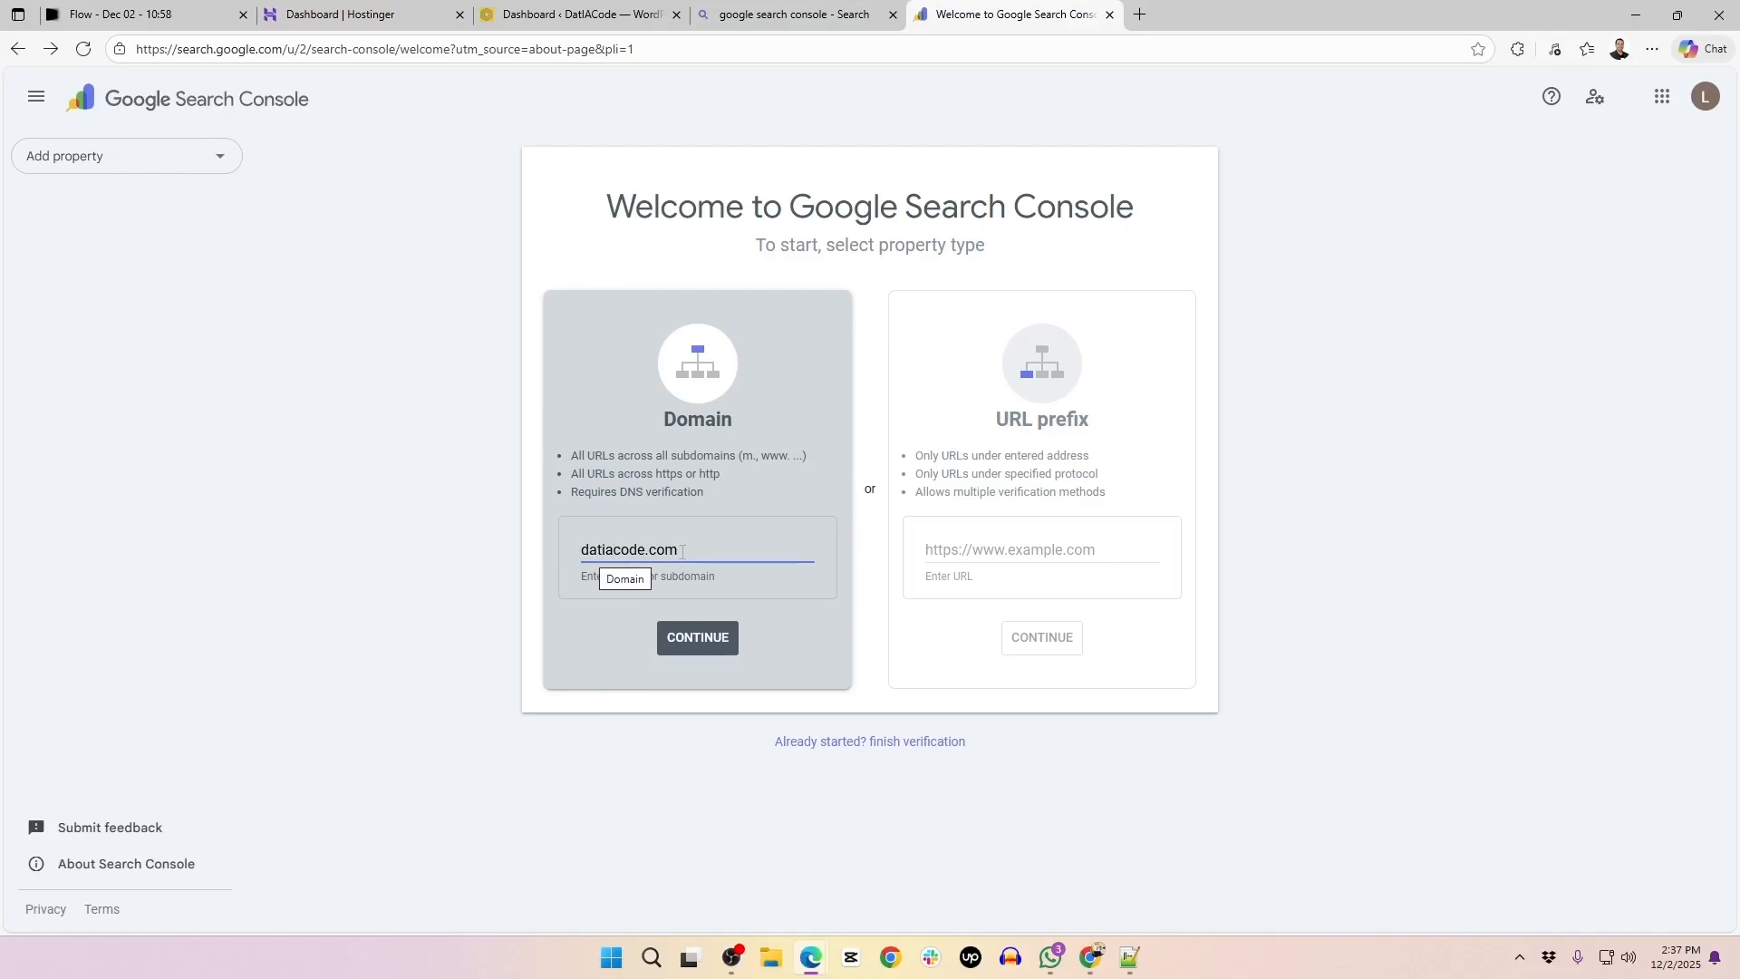
{"action": "left_click", "coordinate": [689, 643]}
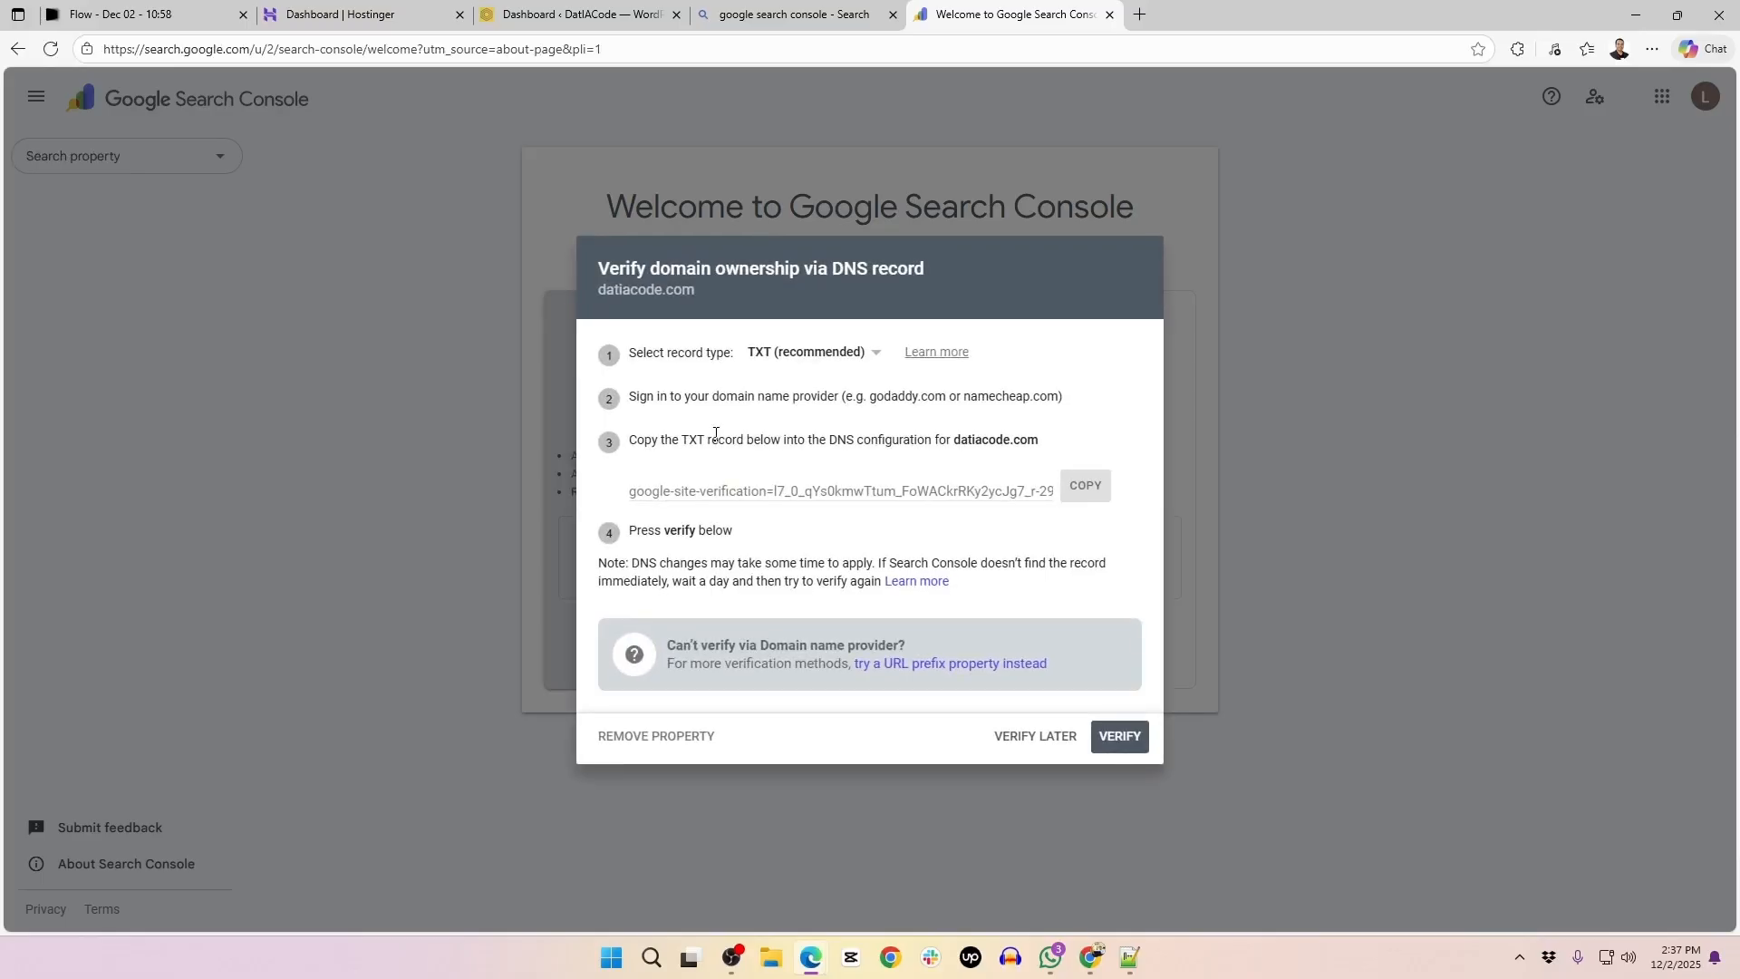
Choose TXT (recommended) as the record type for domain verification and copy the site-verification record
{"action": "left_click", "coordinate": [850, 355]}
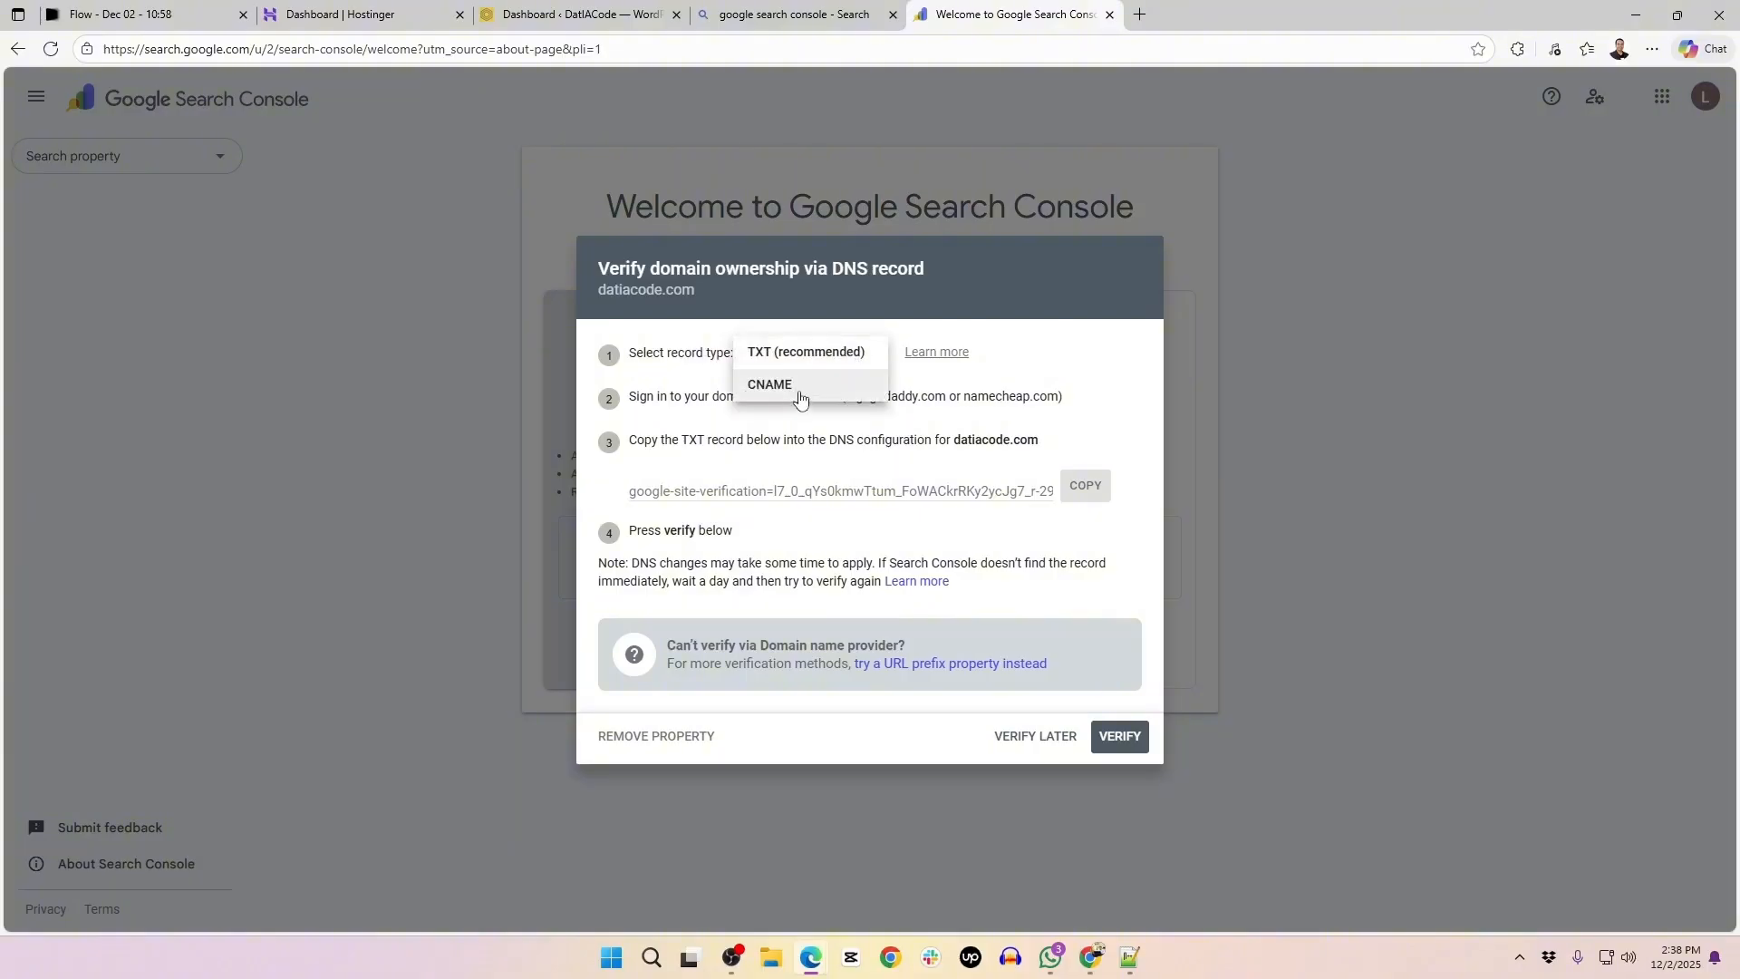
{"action": "left_click", "coordinate": [815, 358]}
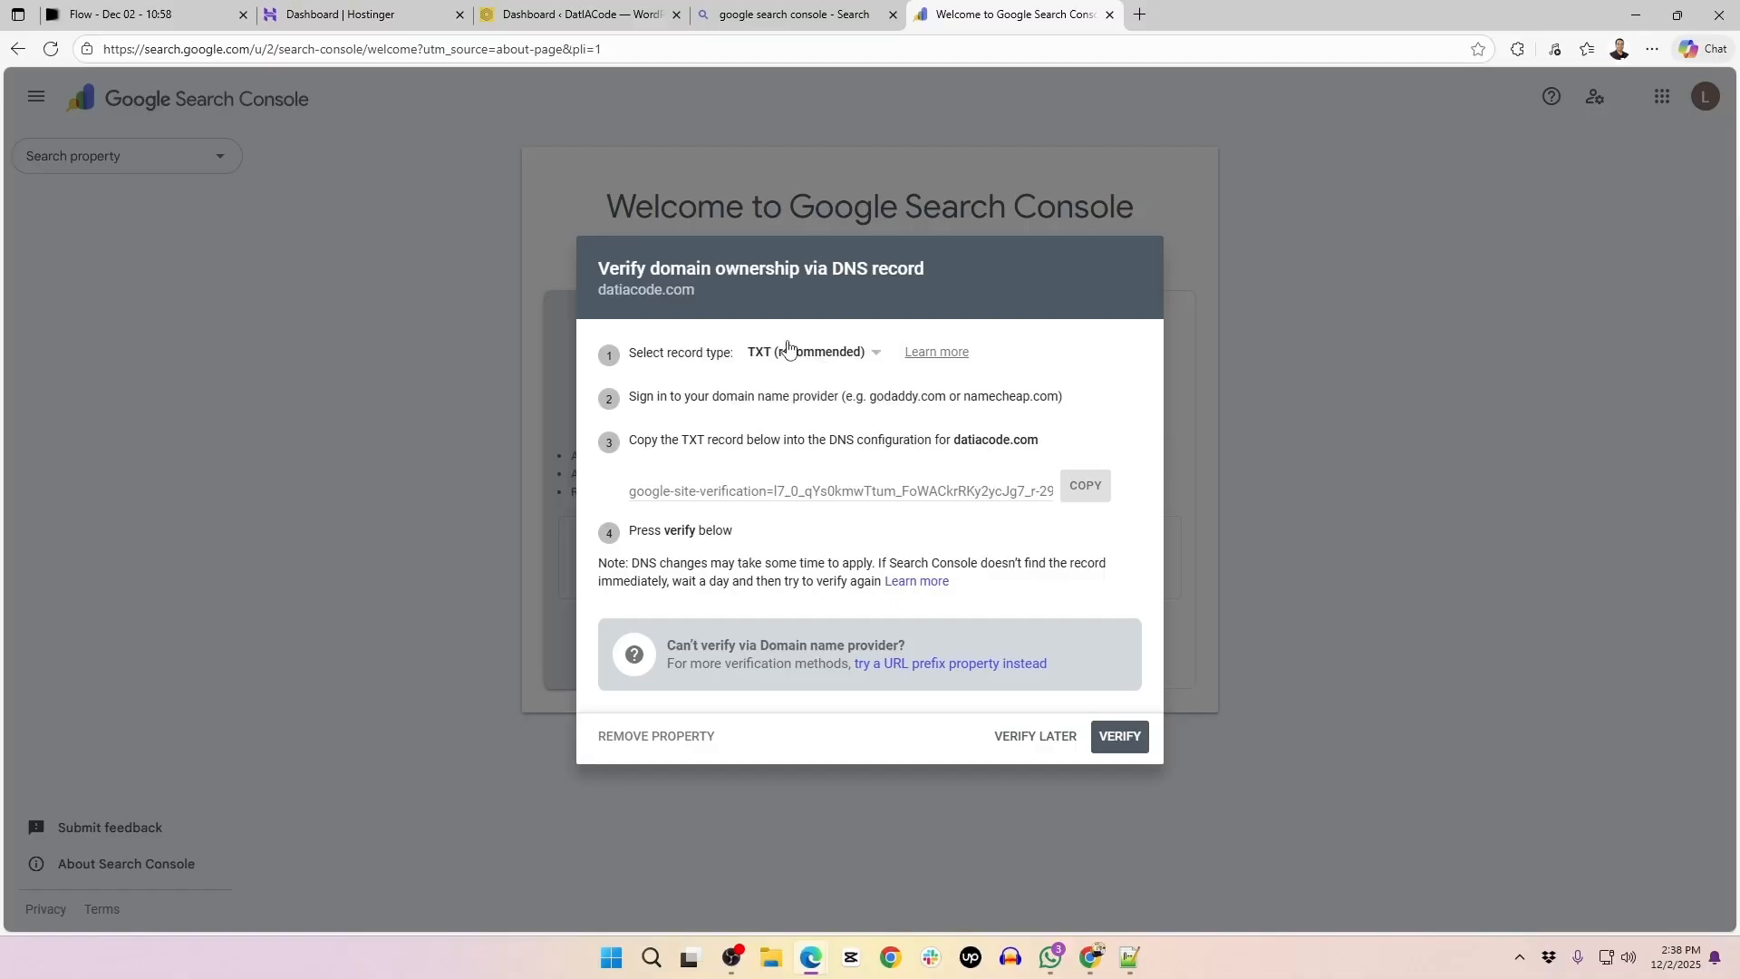
{"action": "left_click", "coordinate": [1093, 496]}
{"action": "left_click", "coordinate": [1078, 495]}
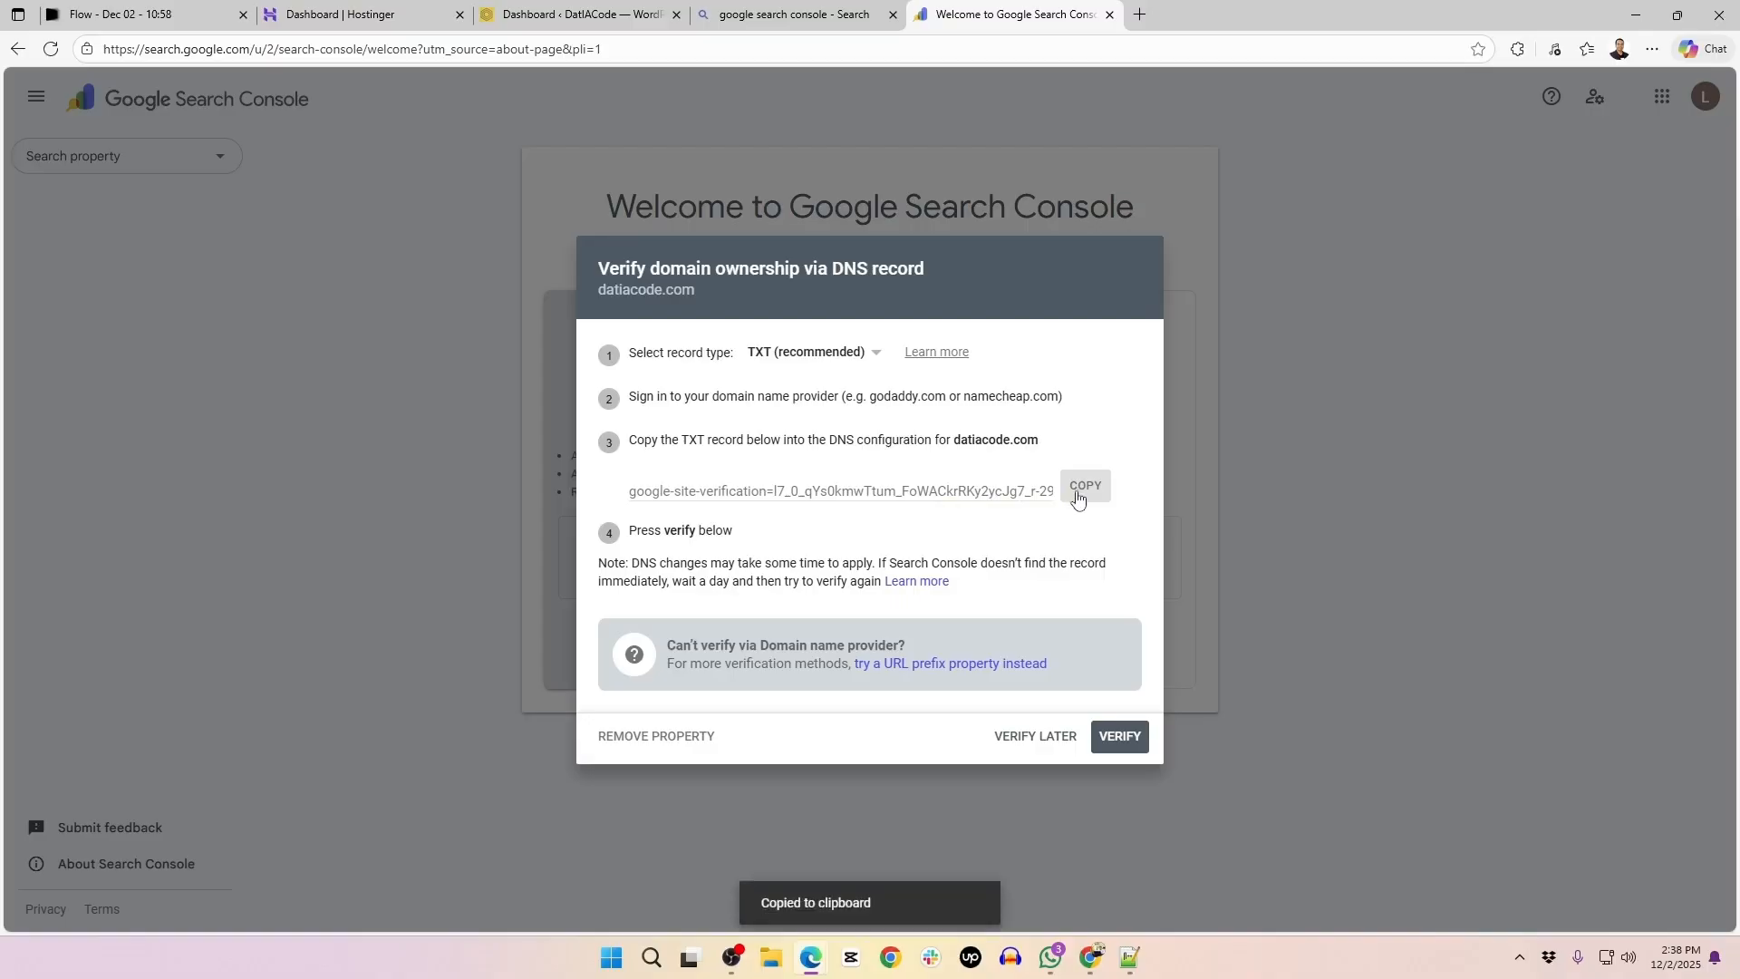
Switch to the Hostinger dashboard and open the DNS Zone Editor for datiacode.com
{"action": "left_click", "coordinate": [387, 9]}
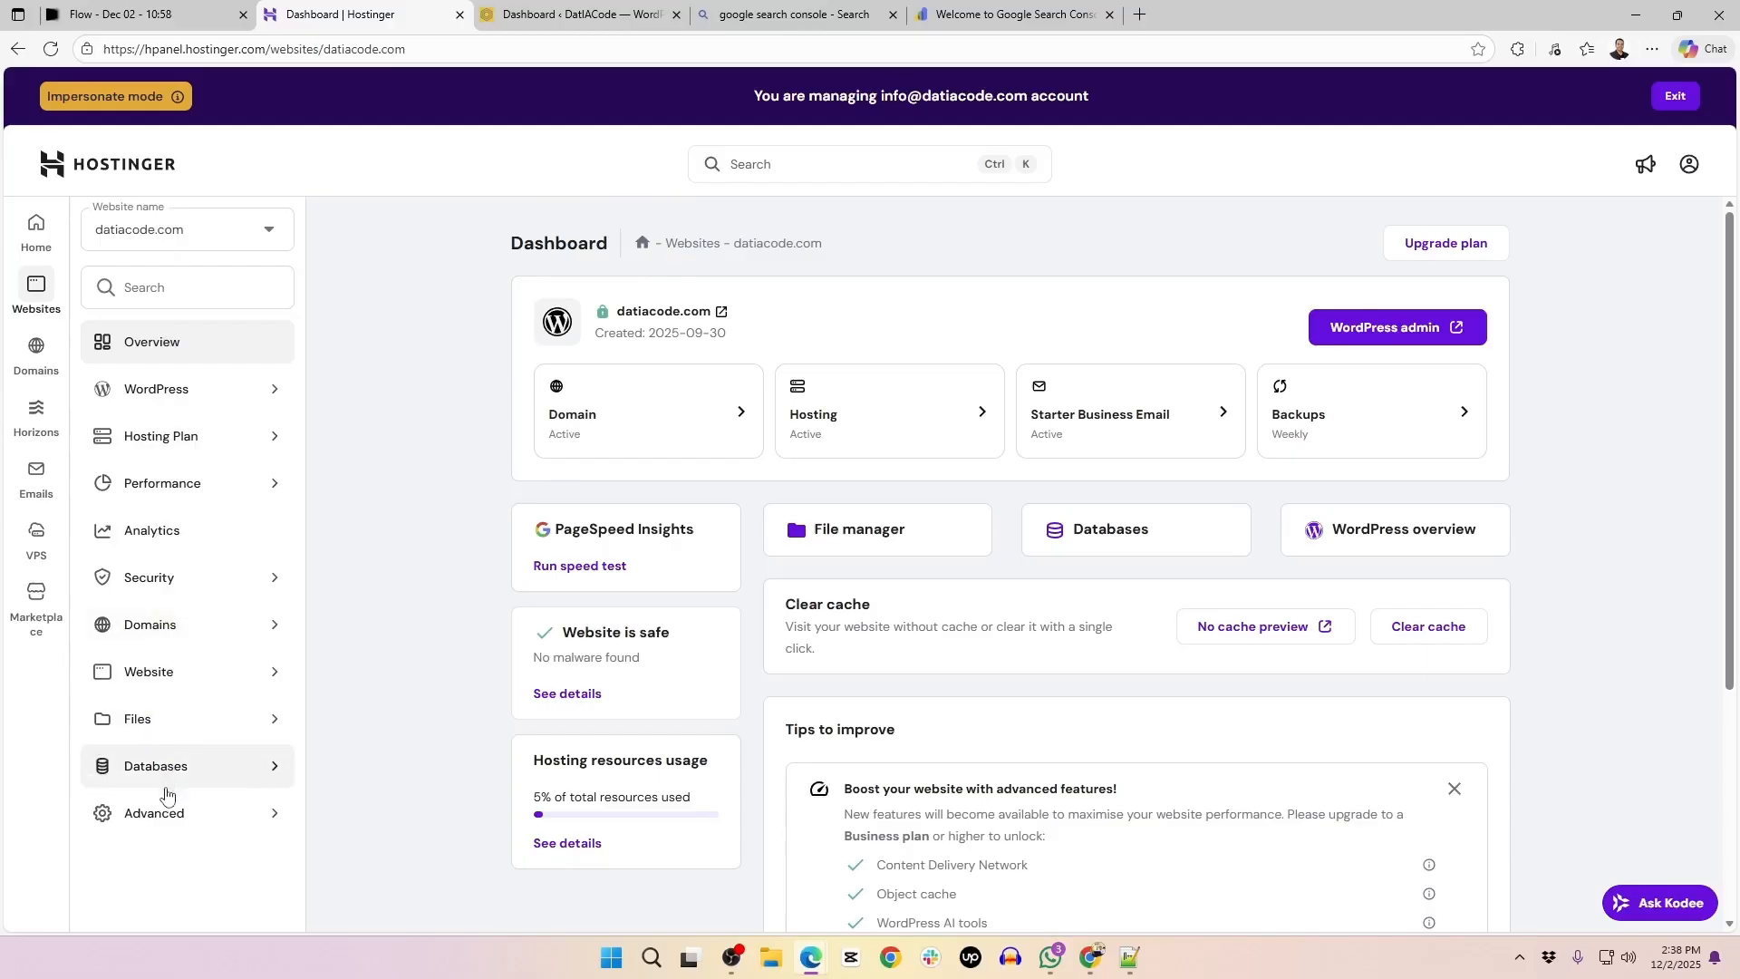
{"action": "left_click", "coordinate": [166, 816]}
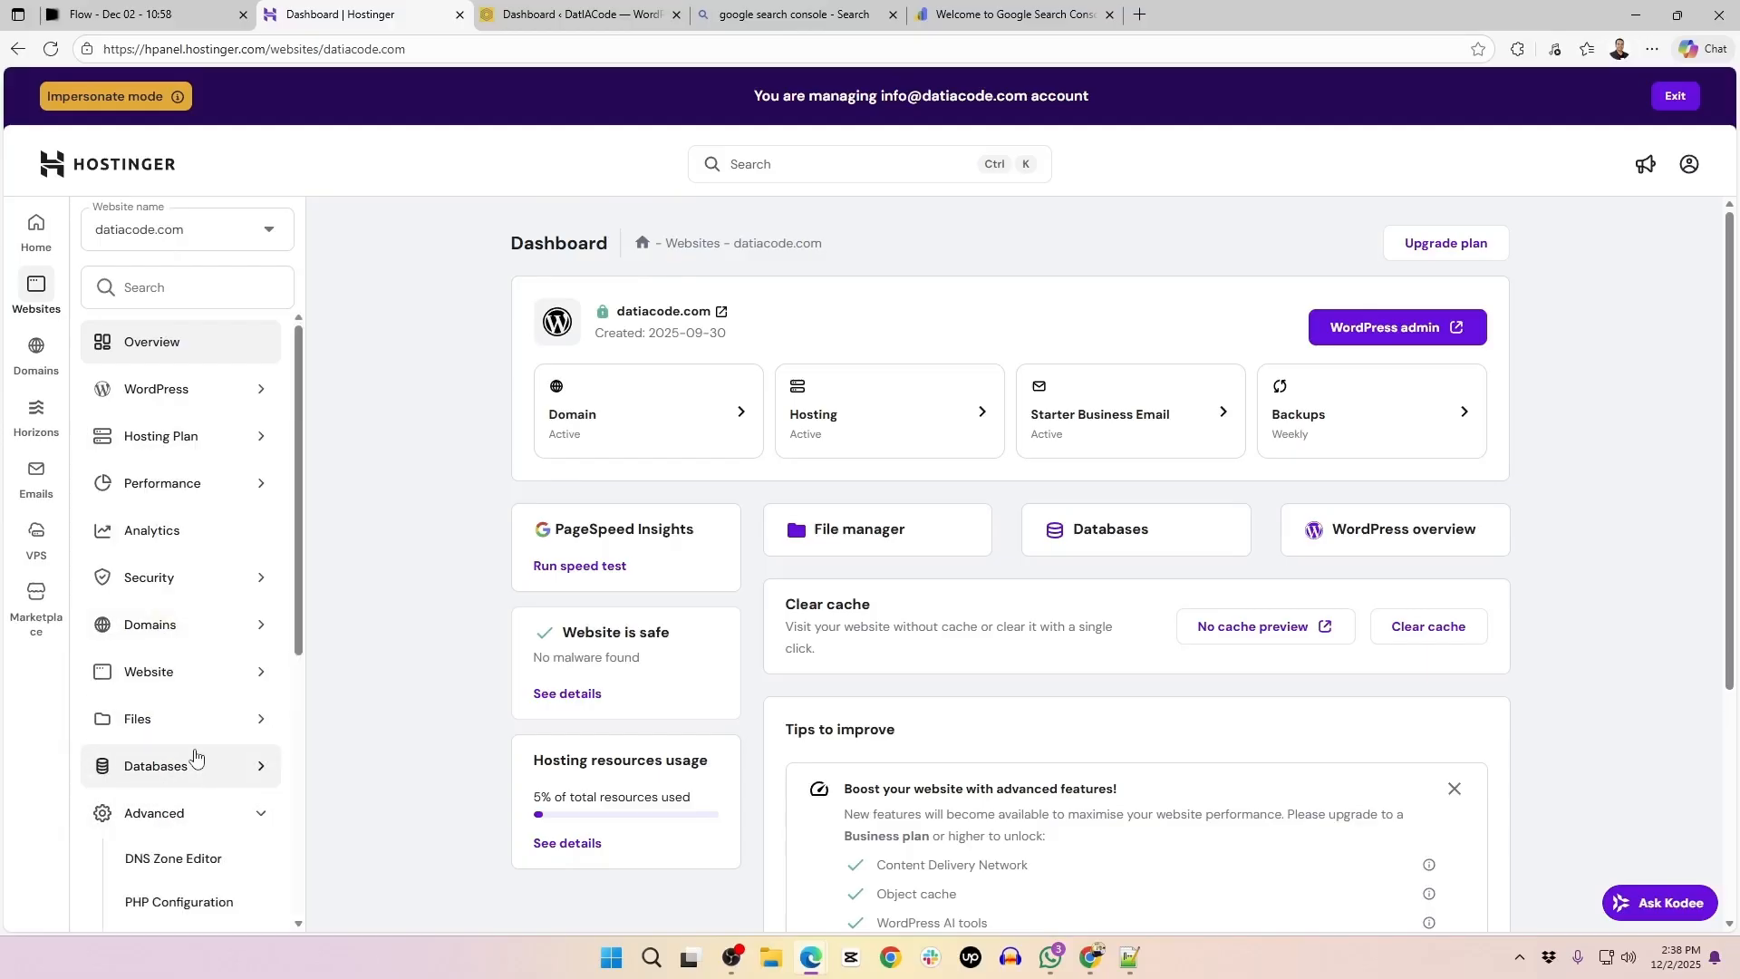
{"action": "scroll", "coordinate": [194, 758], "scroll_direction": "down", "scroll_amount": 2}
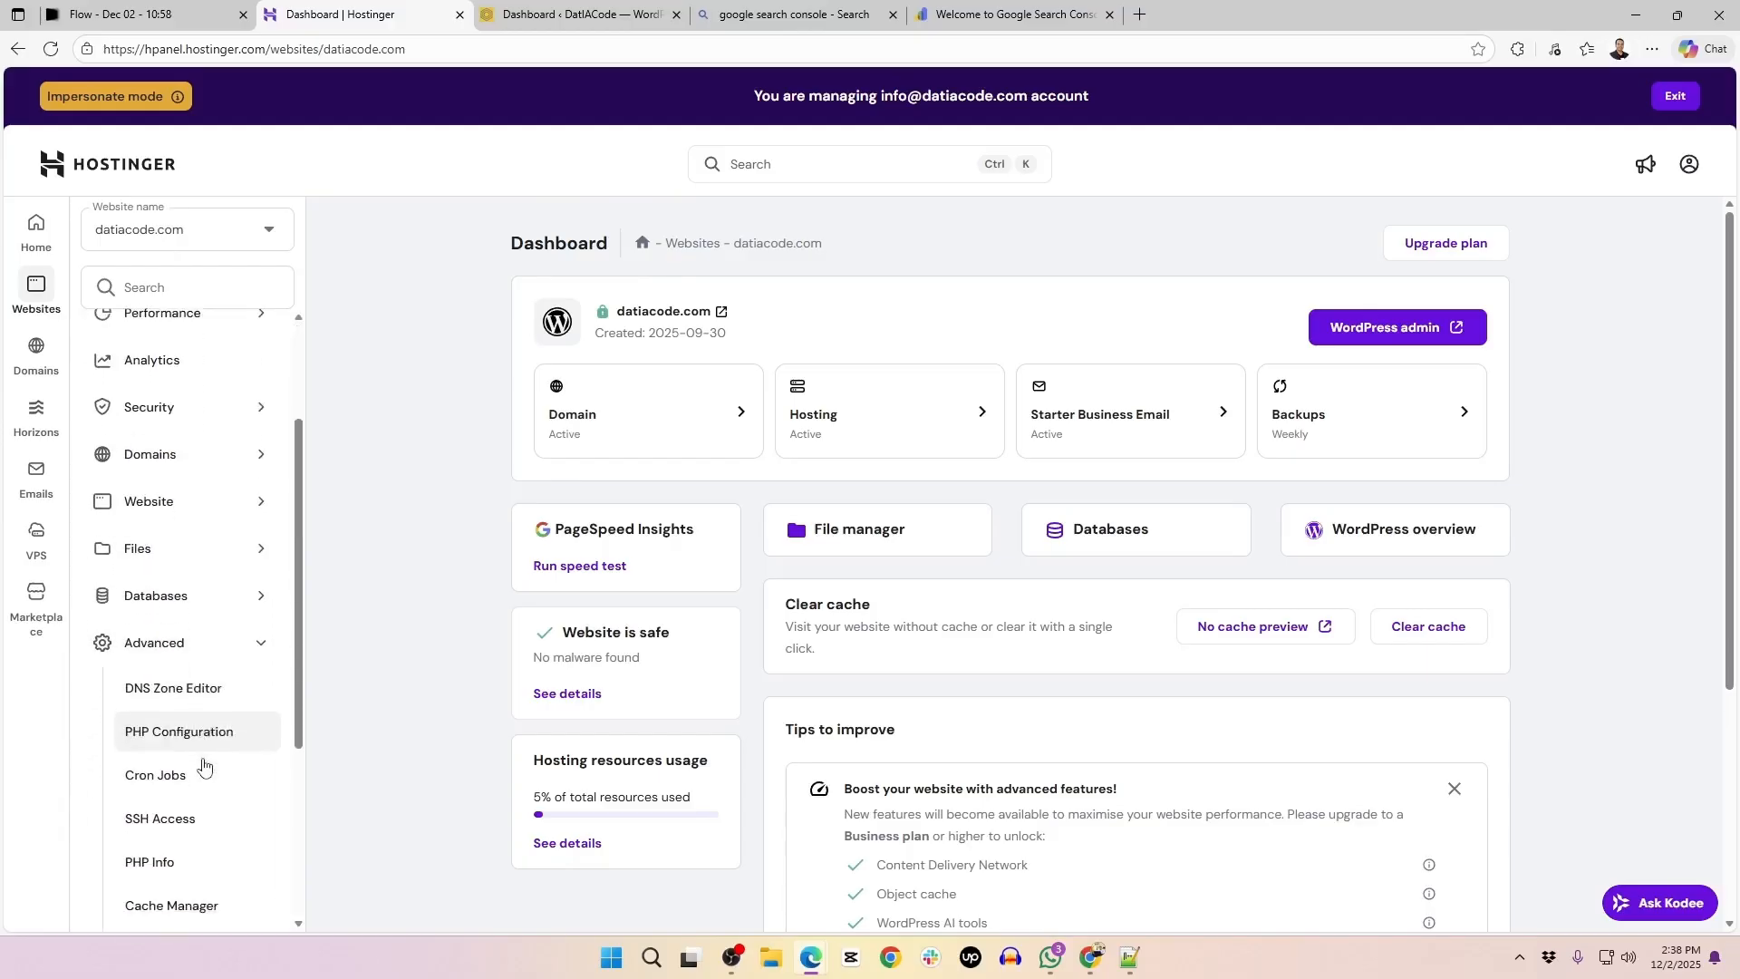
{"action": "left_click", "coordinate": [187, 686]}
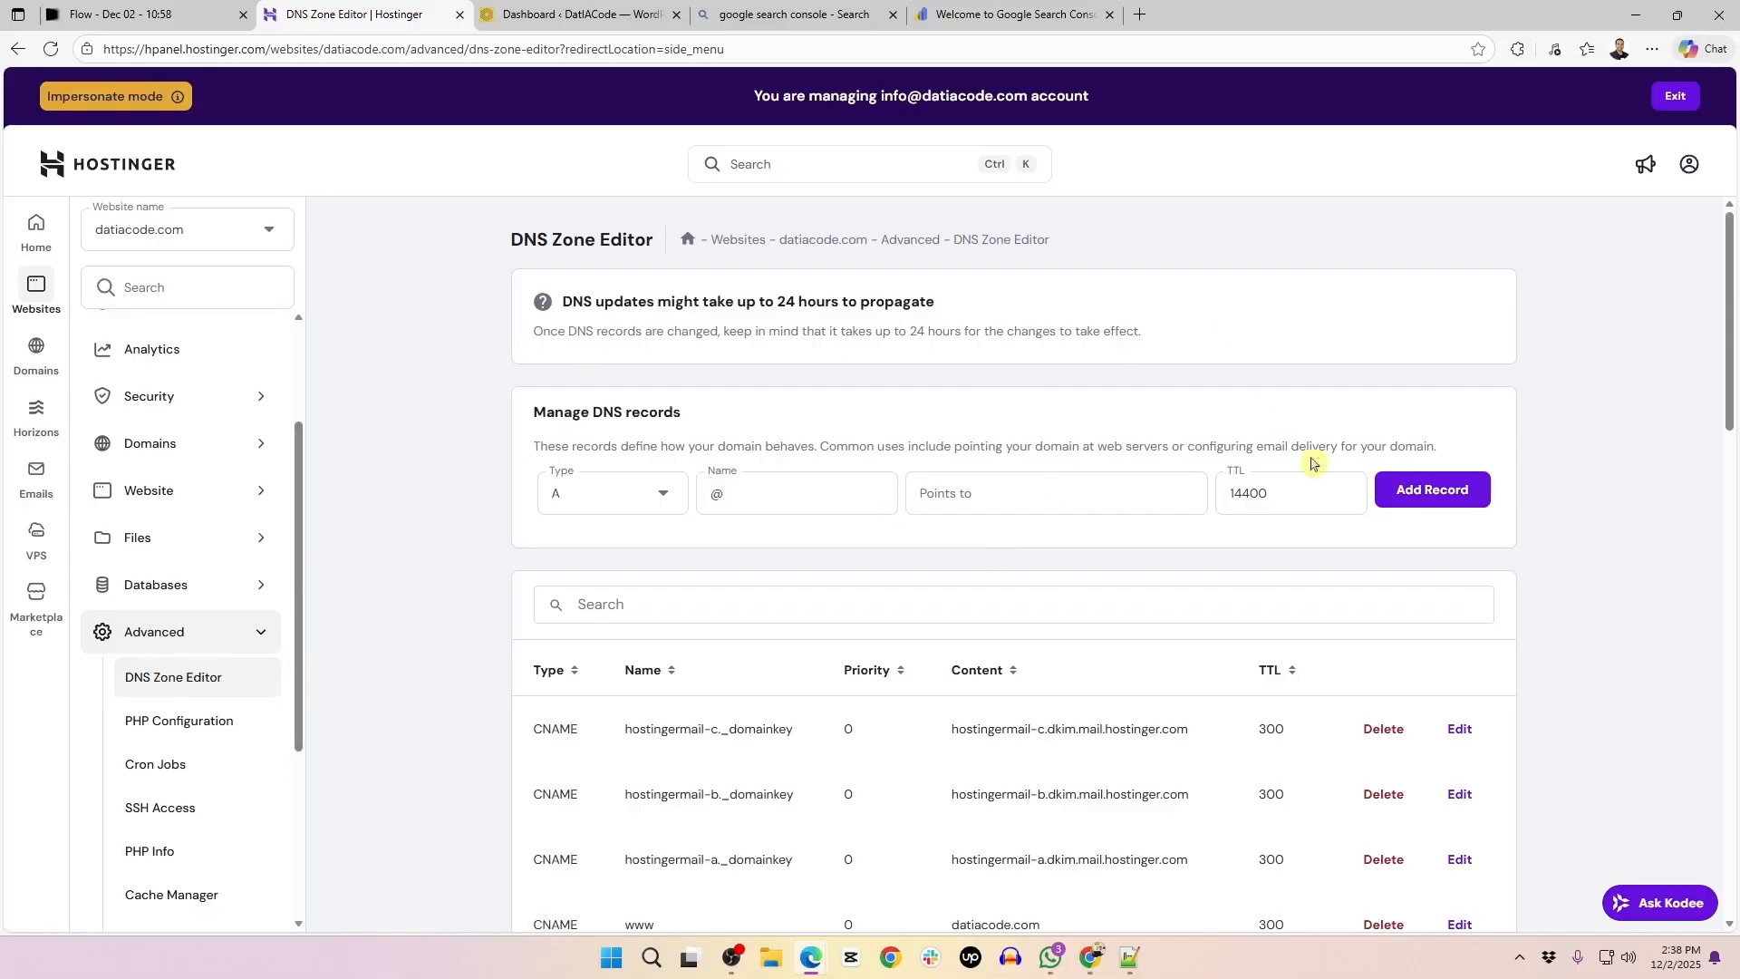
Add a TXT record to the datiacode.com DNS zone, pasting the copied Google site-verification token as the TXT value
{"action": "scroll", "coordinate": [1312, 464], "scroll_direction": "down", "scroll_amount": 1}
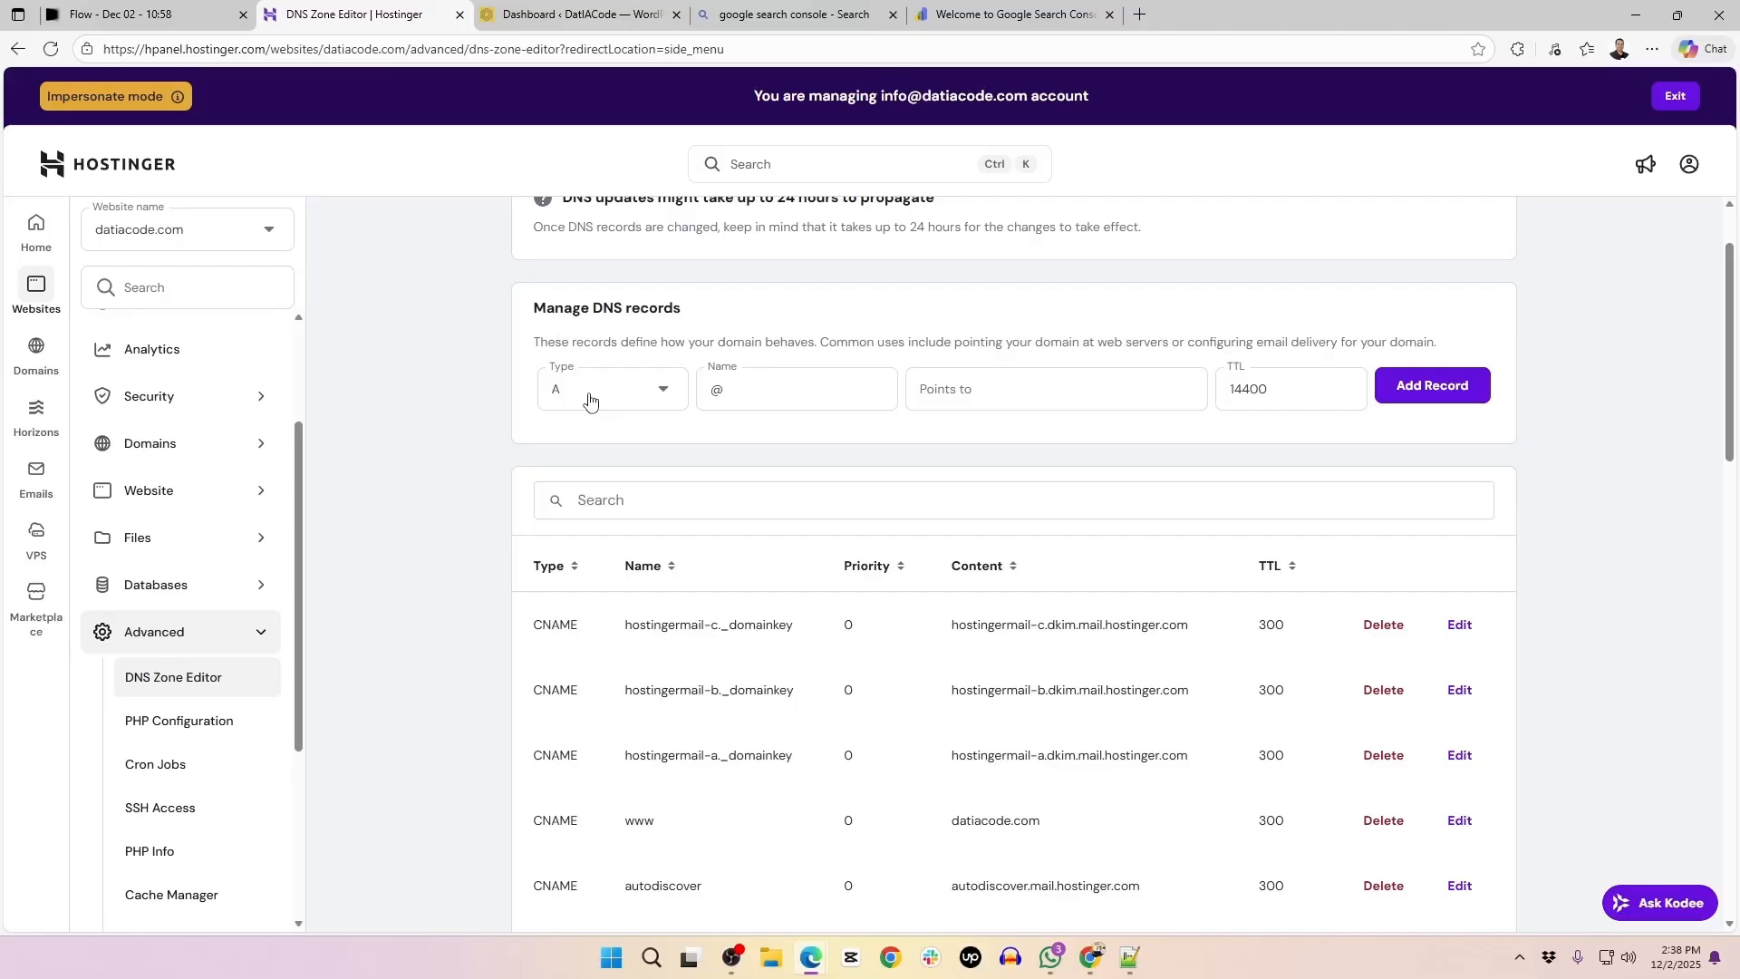
{"action": "left_click", "coordinate": [591, 401]}
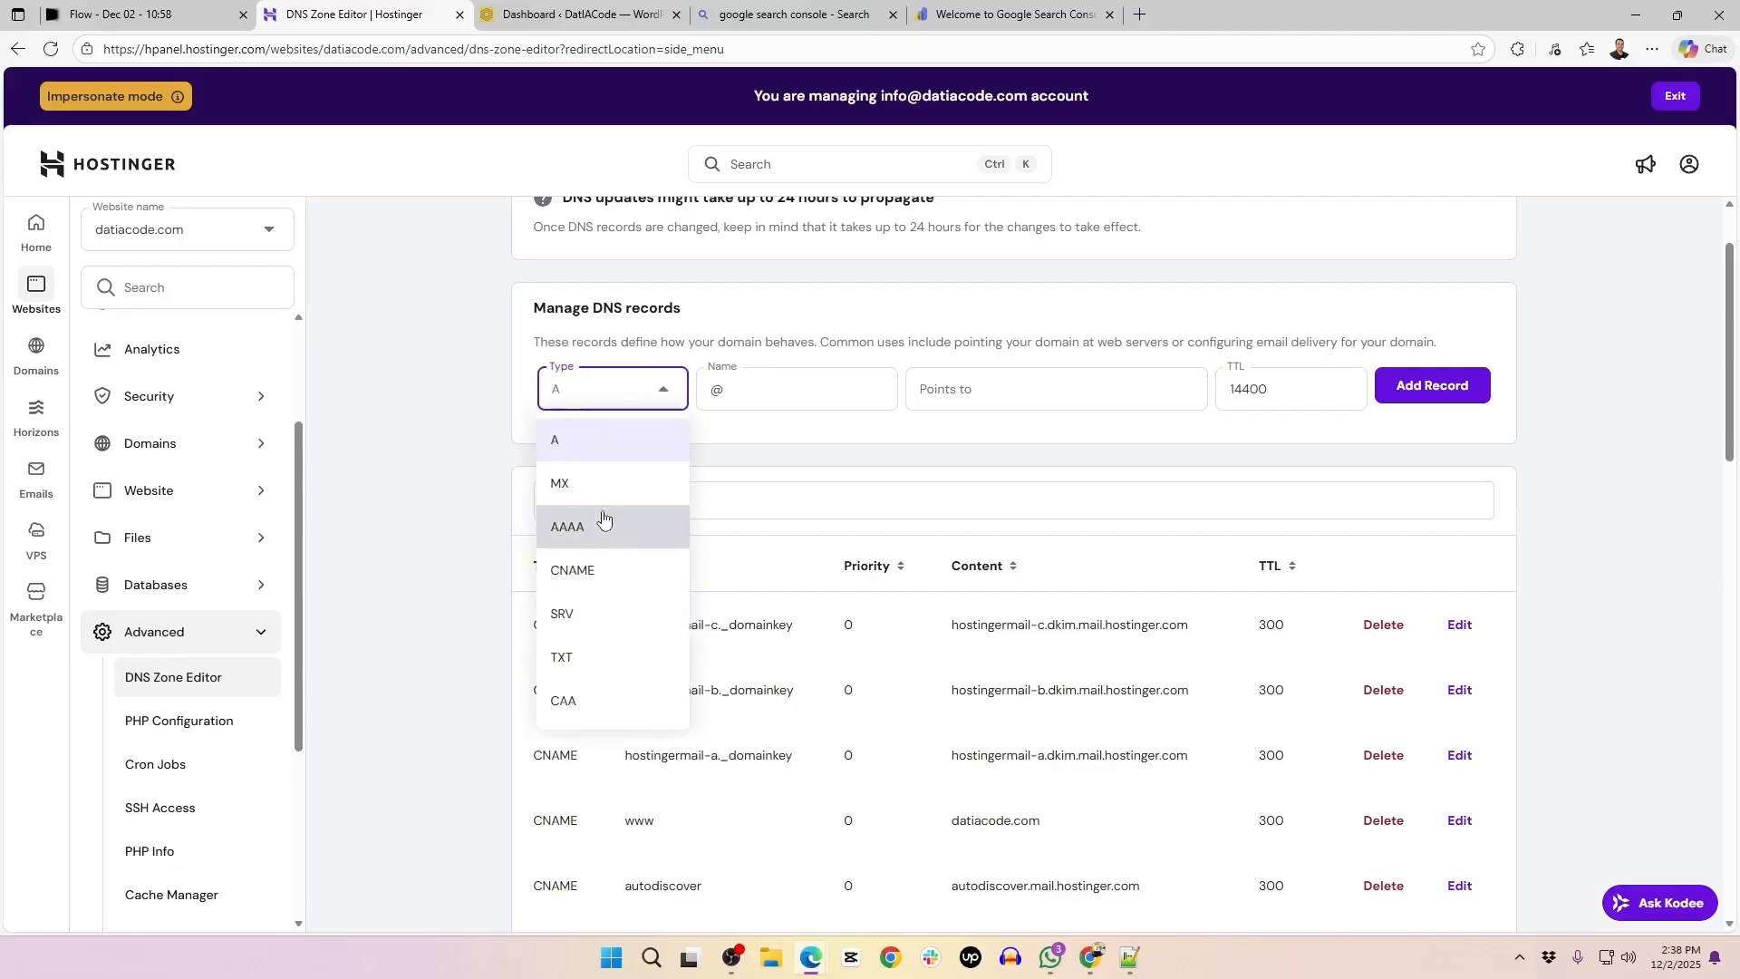
{"action": "left_click", "coordinate": [594, 658]}
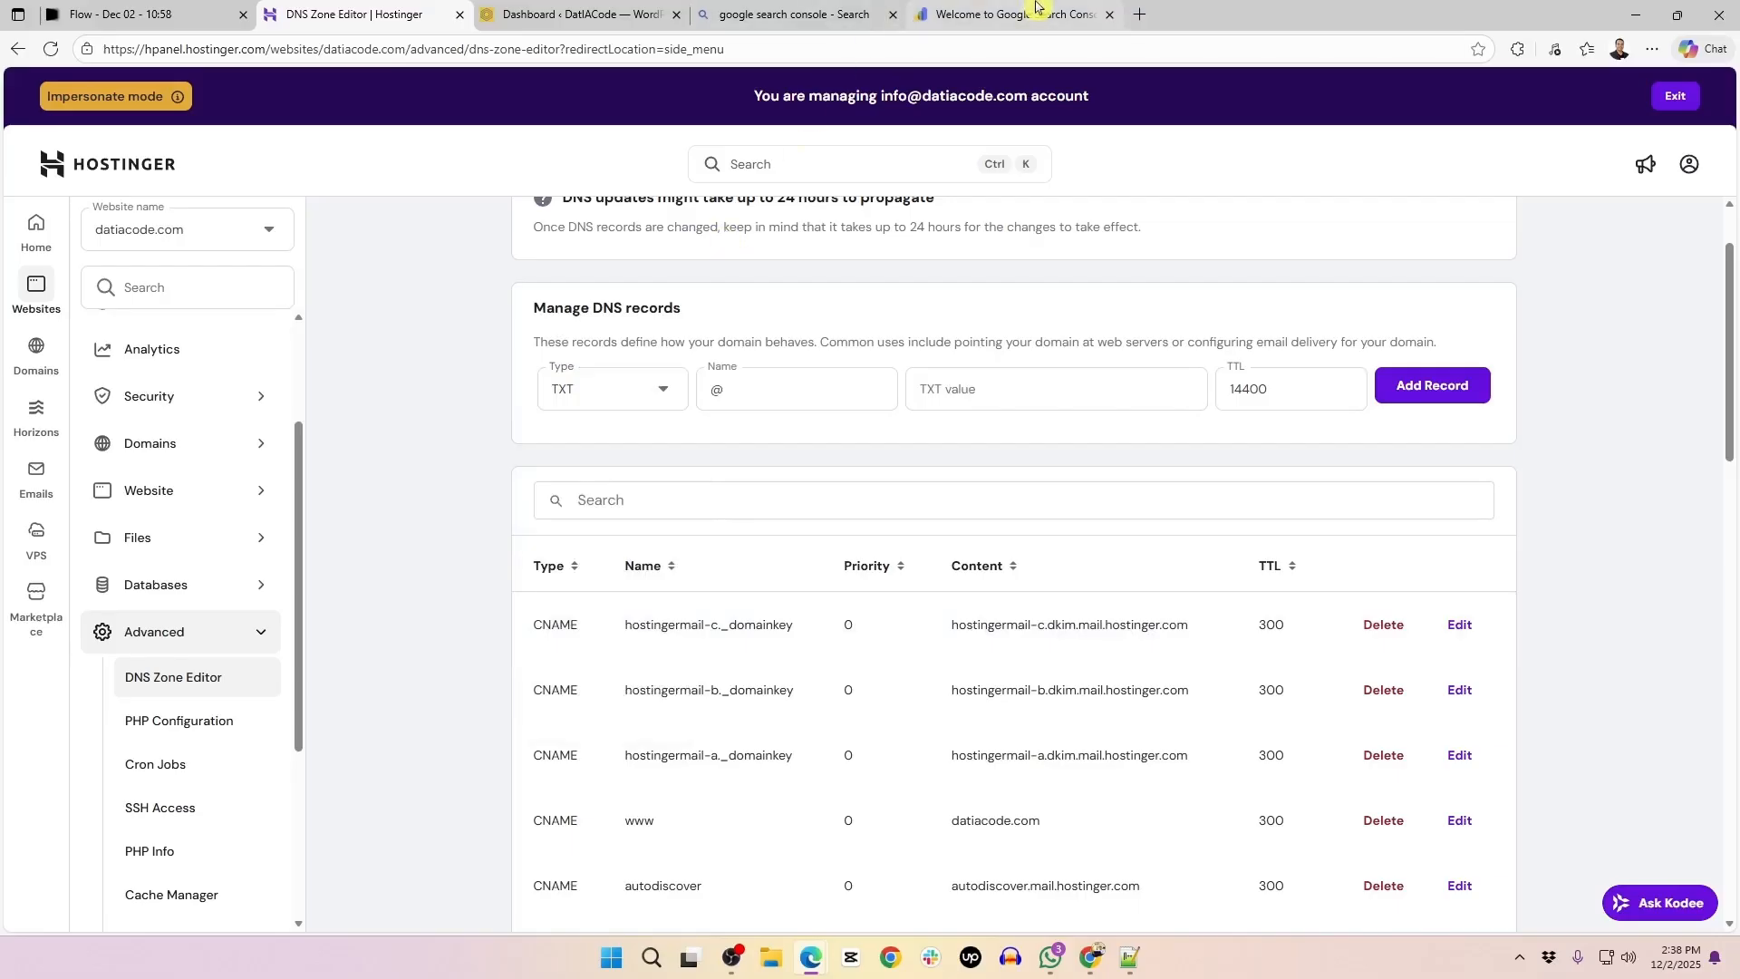
{"action": "left_click", "coordinate": [997, 14]}
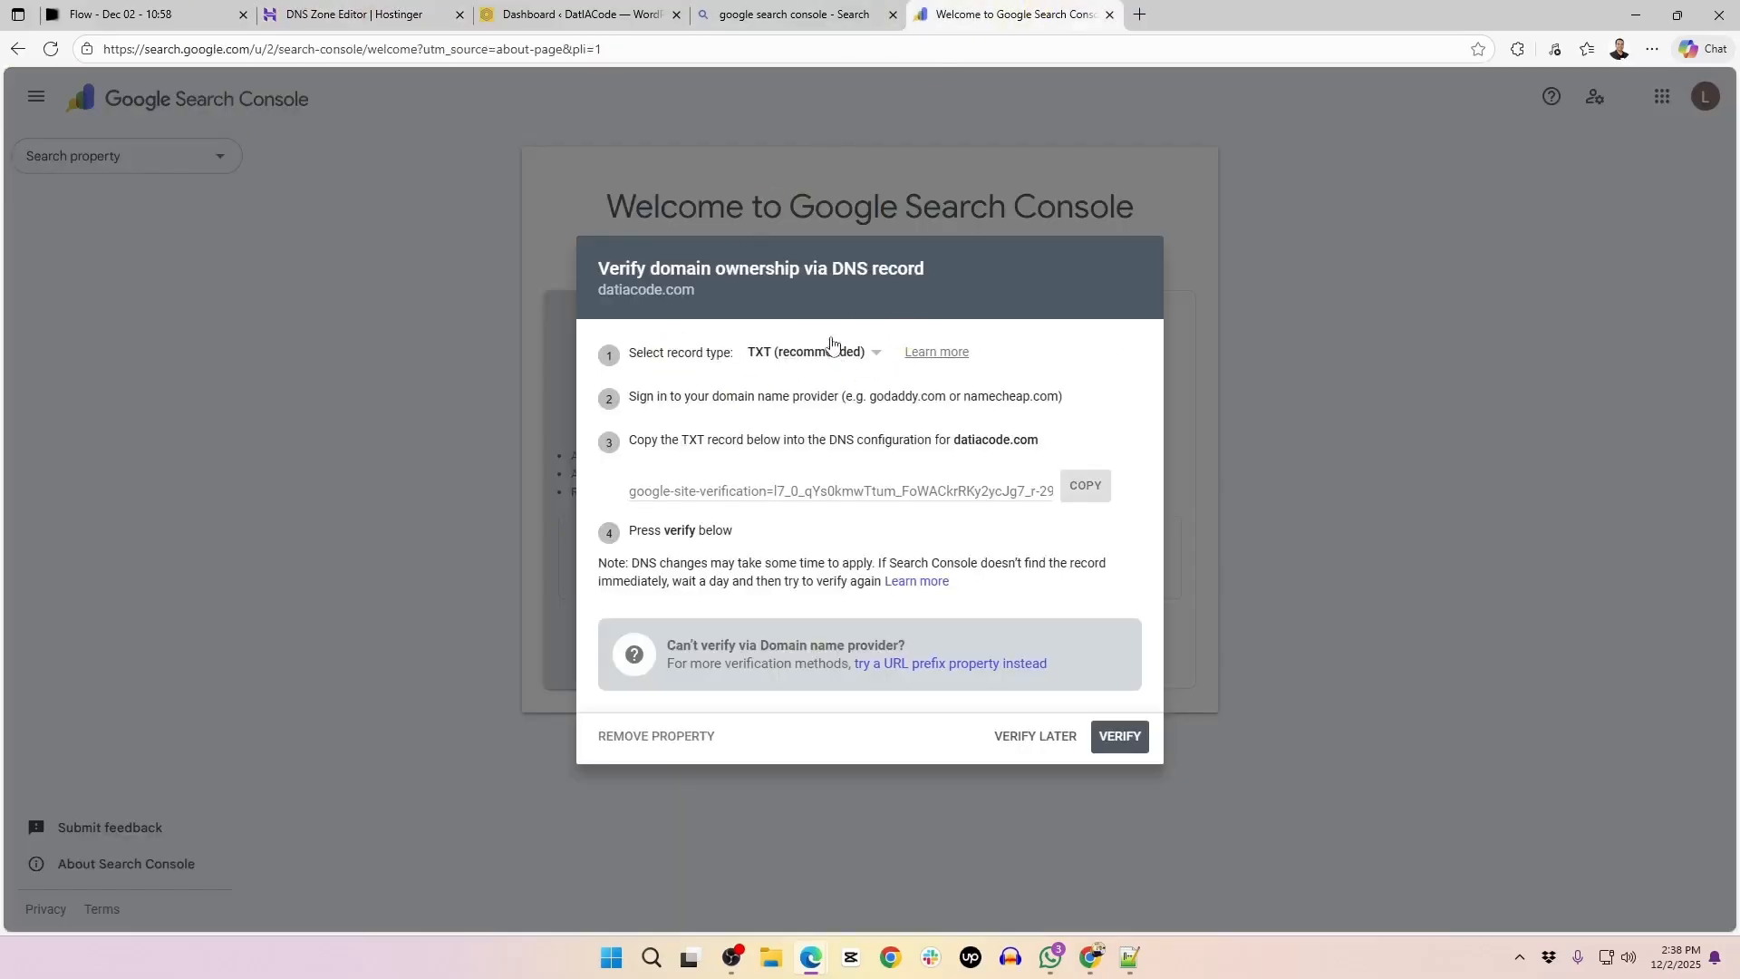
{"action": "left_click", "coordinate": [351, 7]}
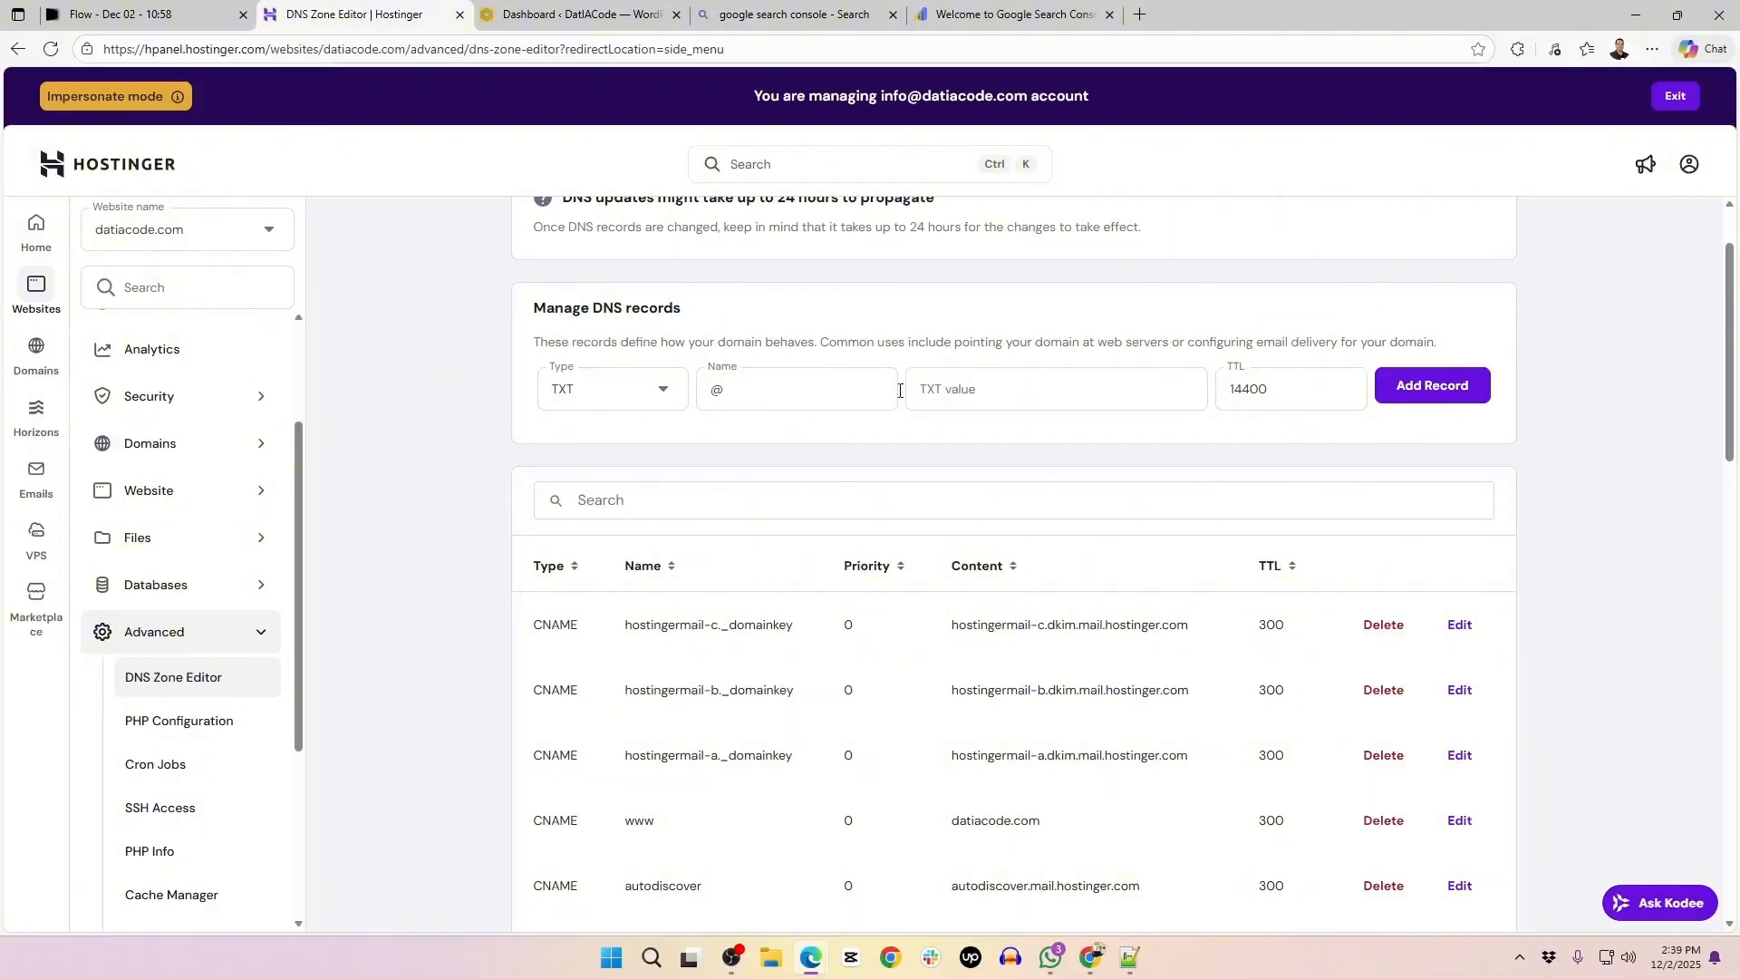
{"action": "left_click", "coordinate": [972, 389]}
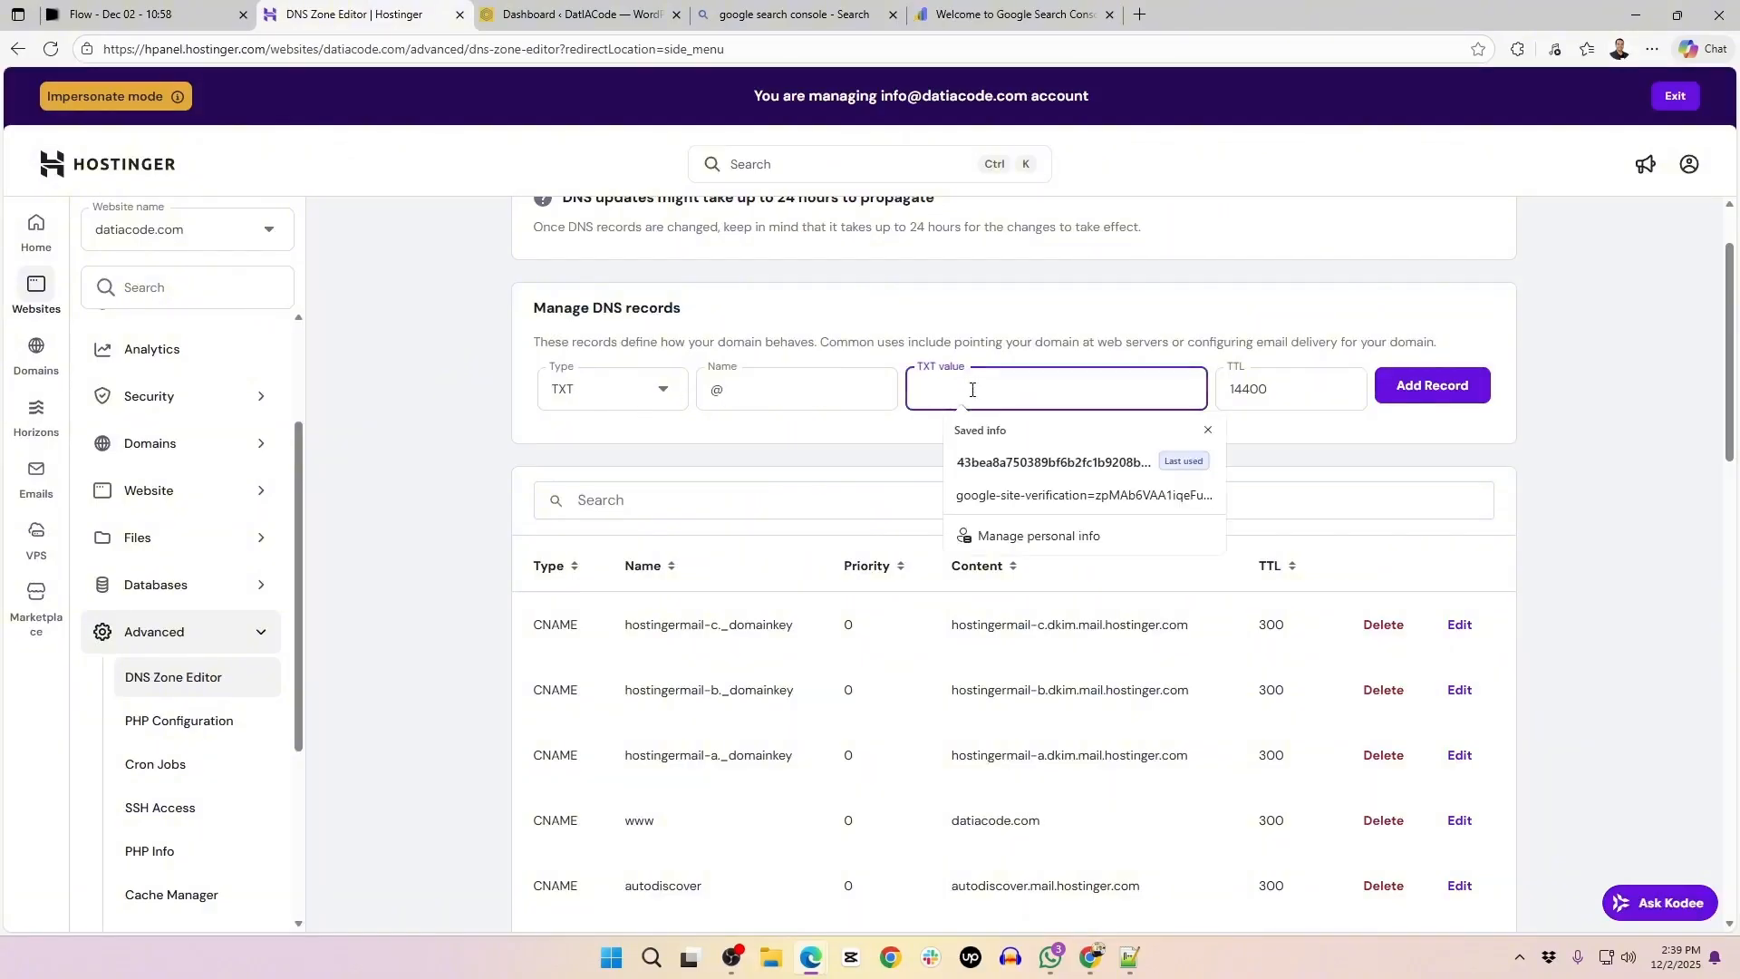
{"action": "key", "text": "ctrl+v"}
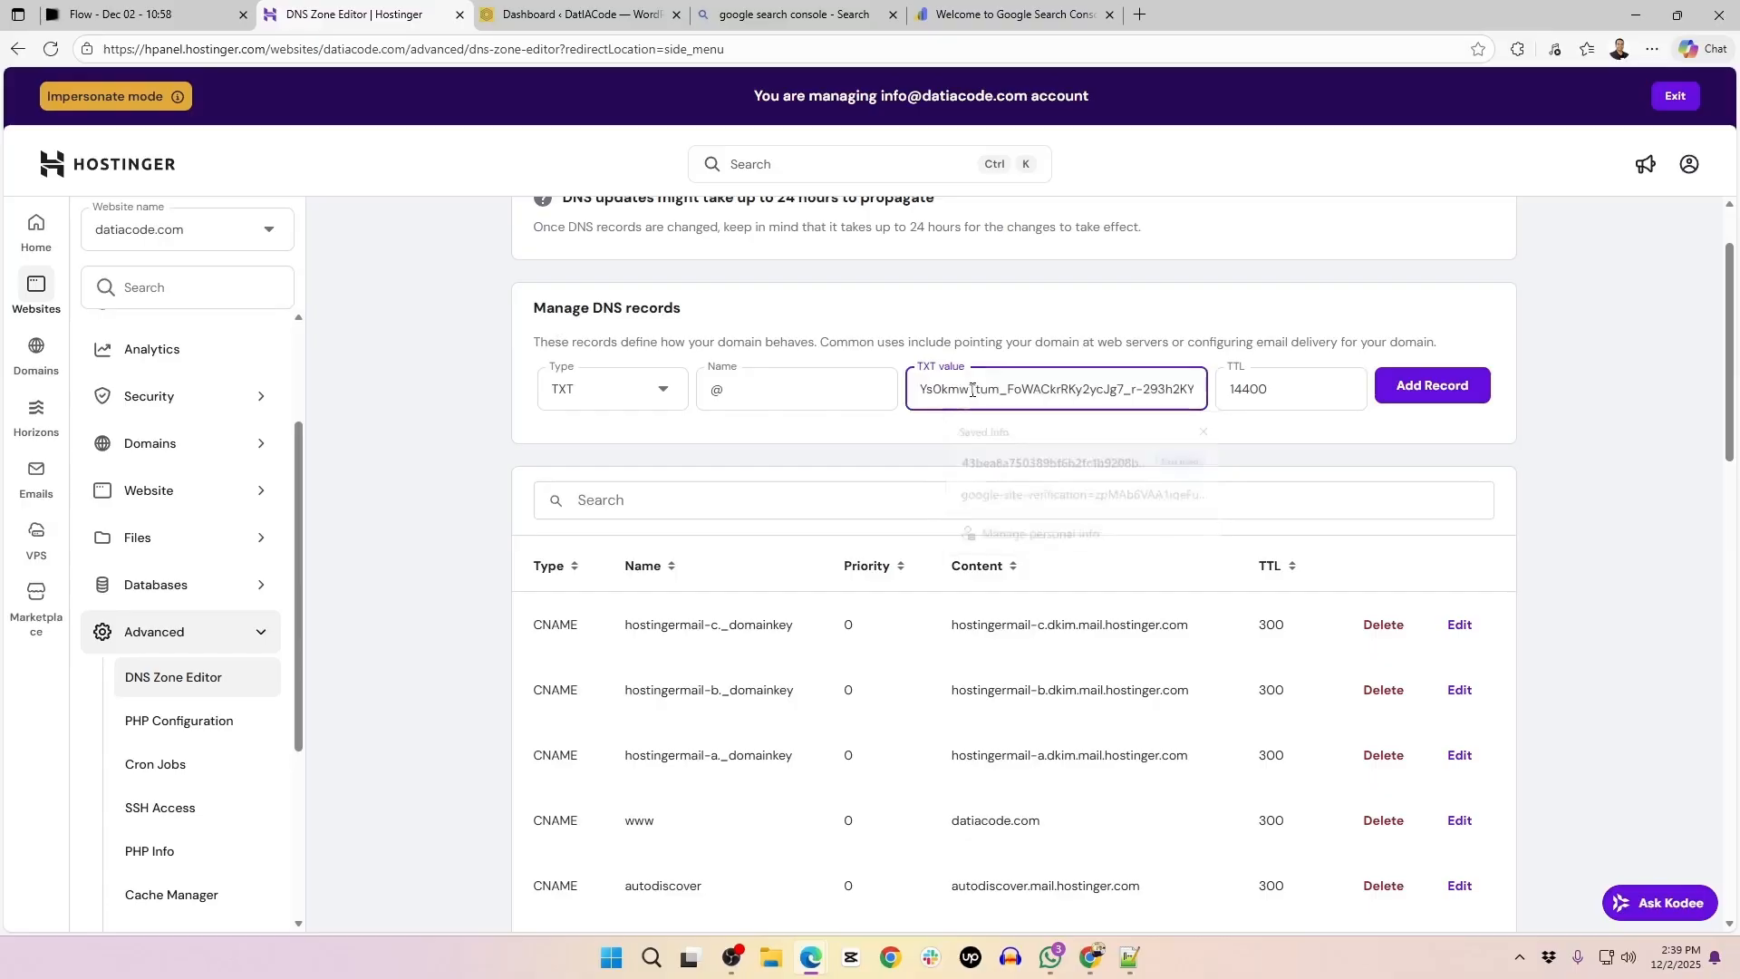
{"action": "left_click", "coordinate": [1011, 15]}
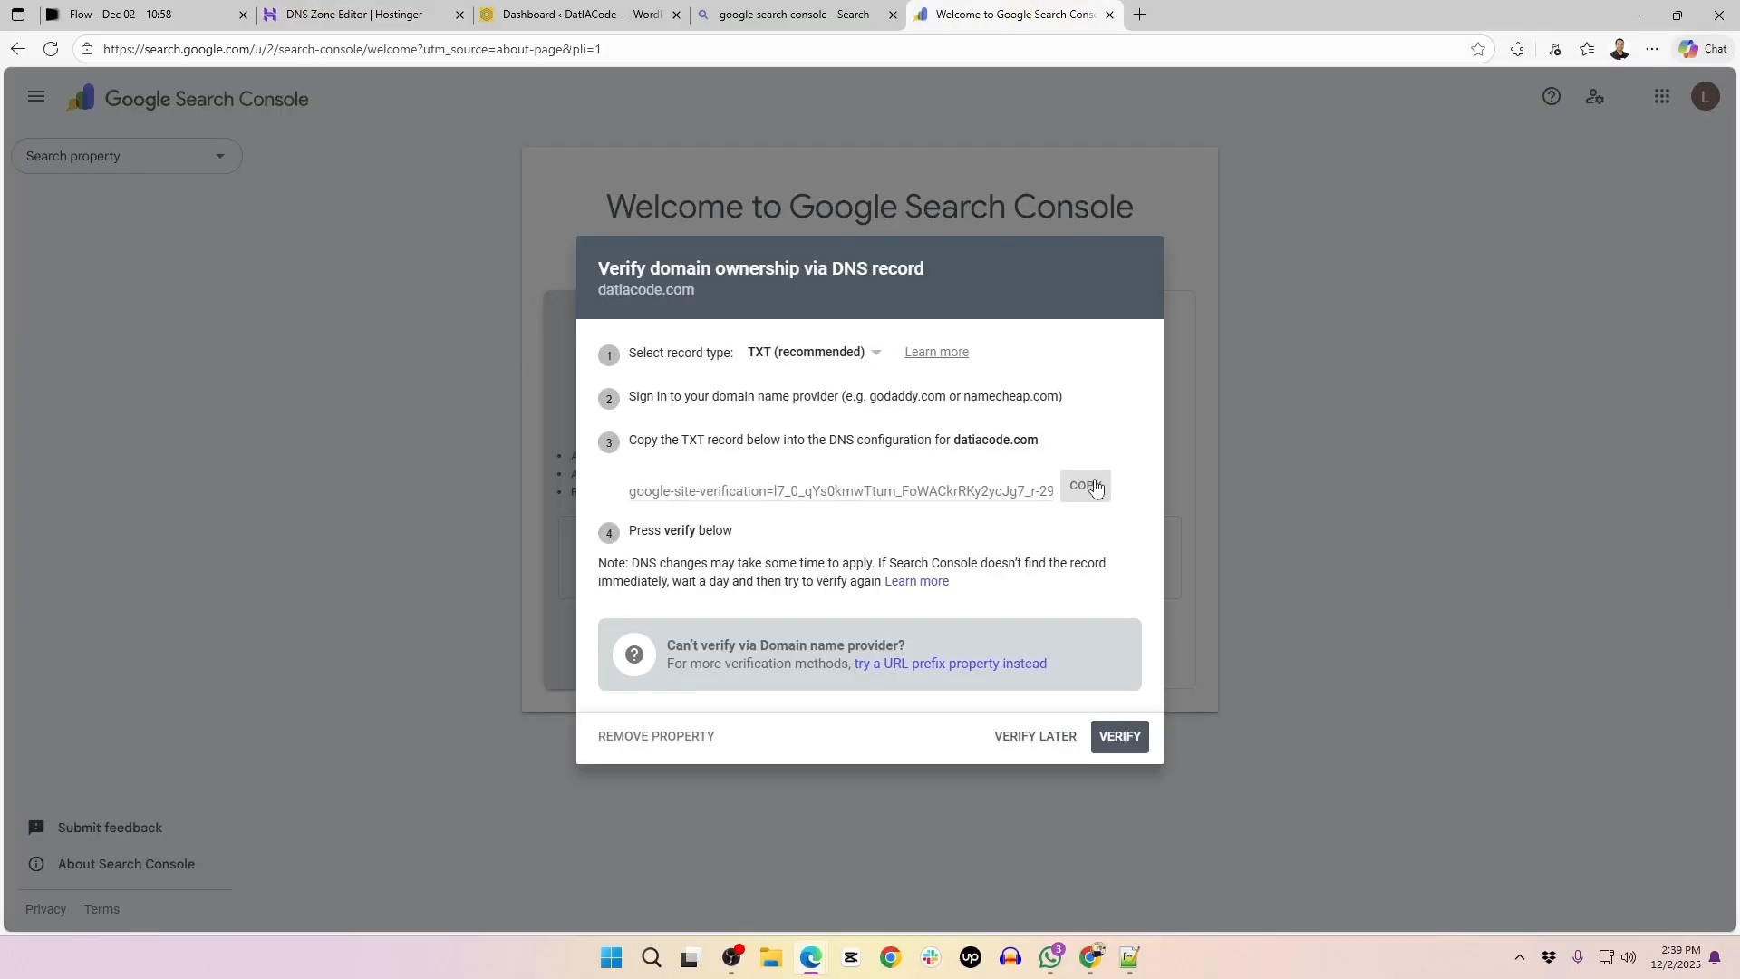
{"action": "left_click", "coordinate": [435, 14]}
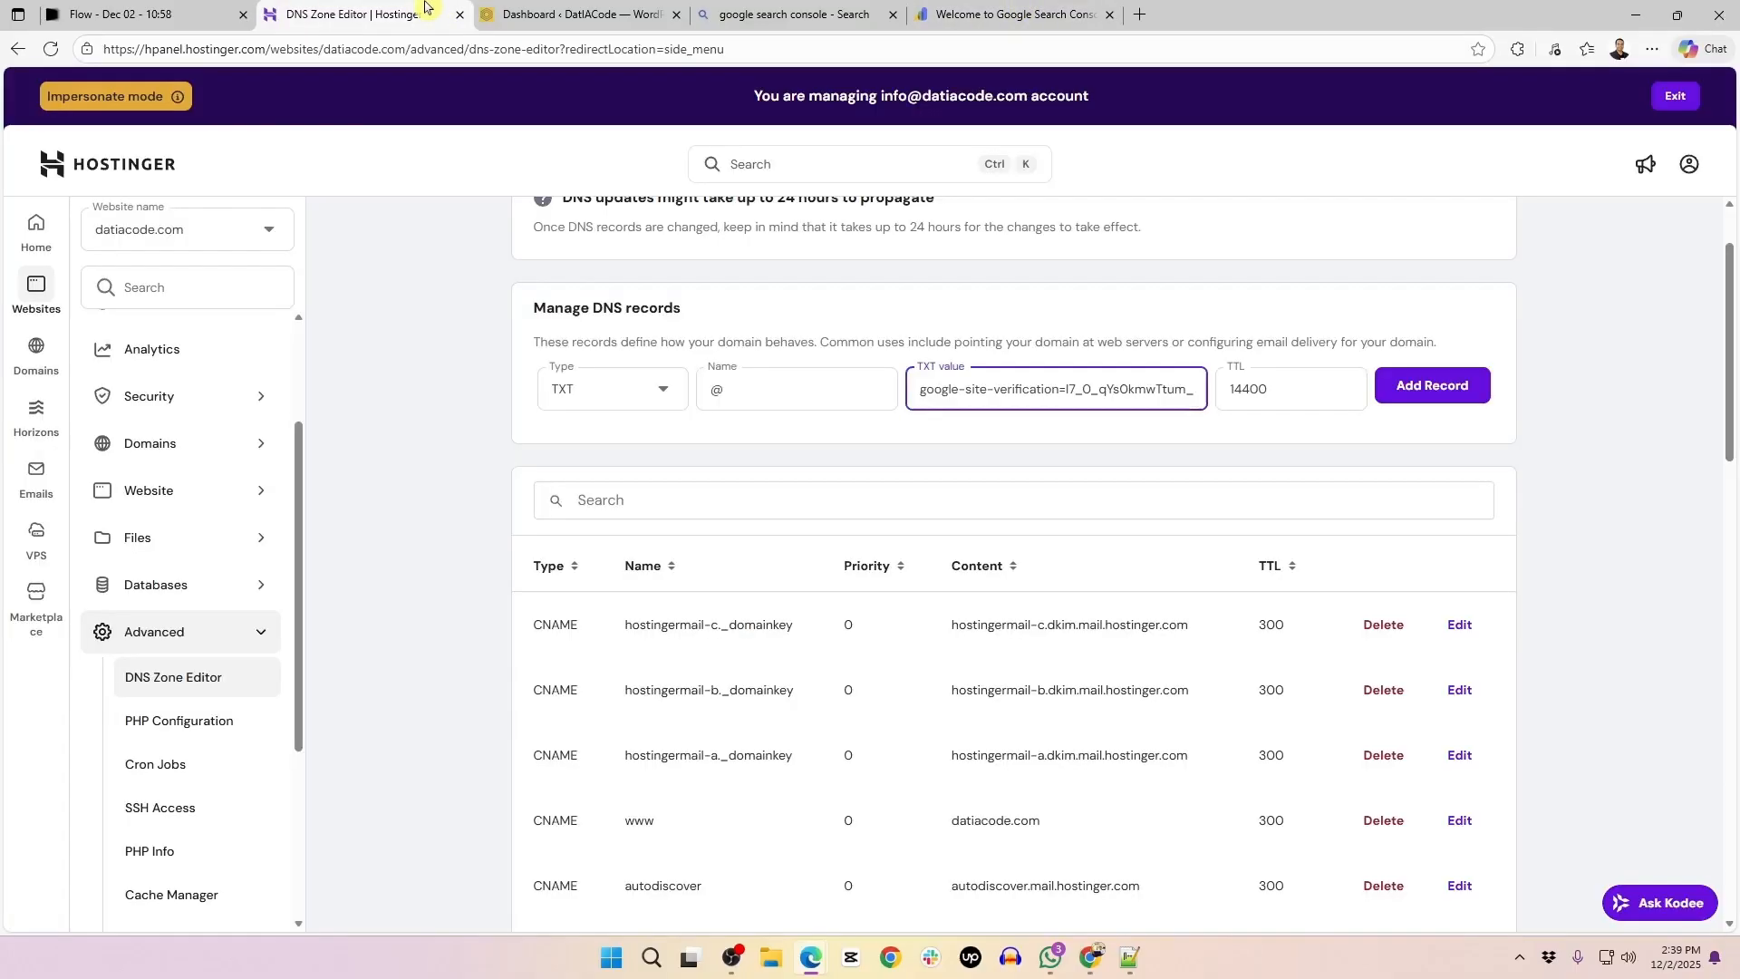
{"action": "left_click", "coordinate": [1430, 391]}
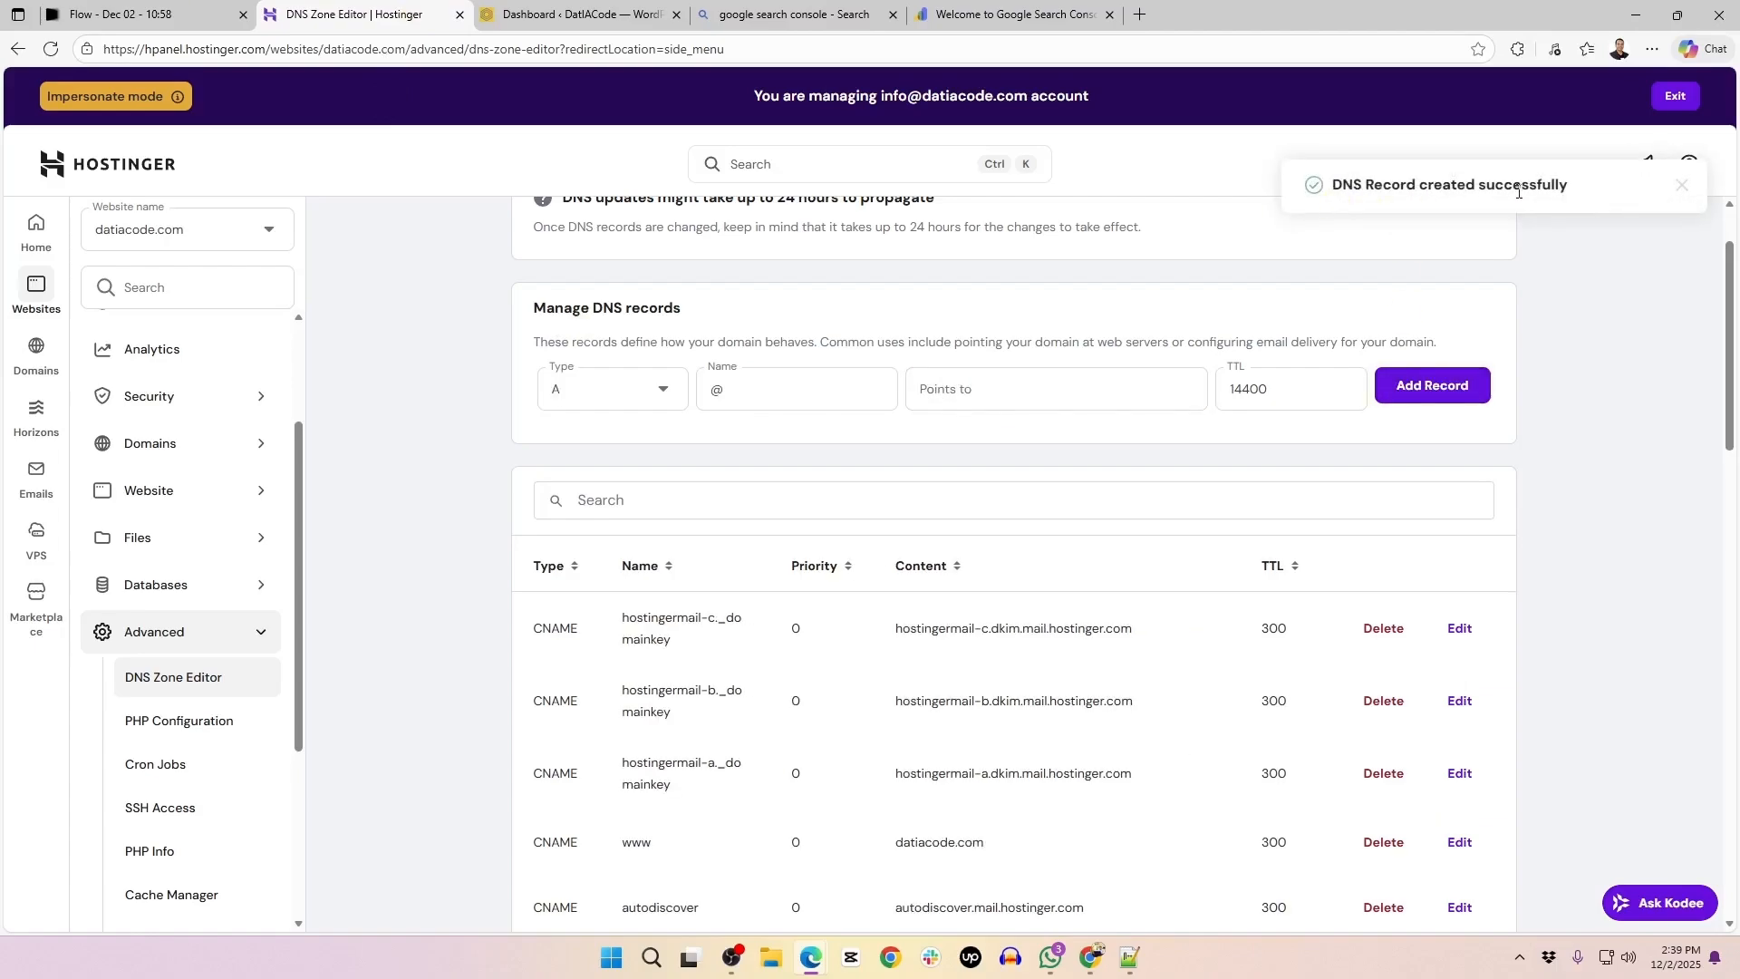
Verify ownership of datiacode.com in Google Search Console, then go to the property and dismiss the Overview tip
{"action": "left_click", "coordinate": [986, 14]}
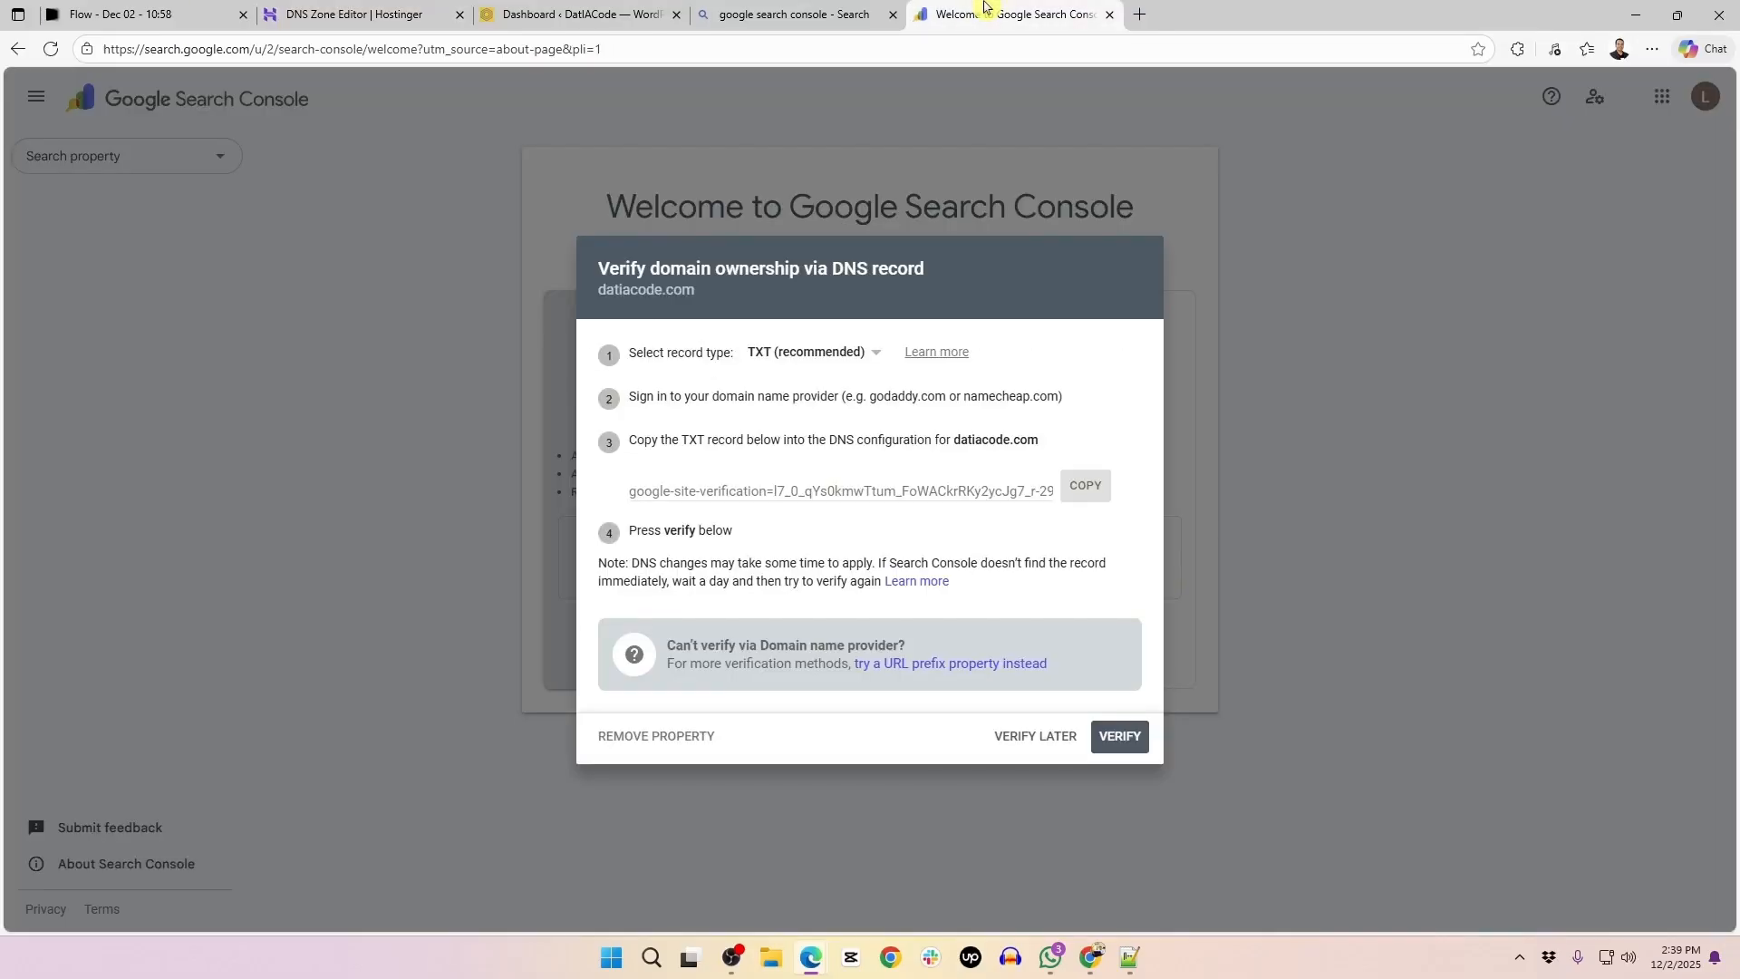
{"action": "left_click", "coordinate": [1113, 736]}
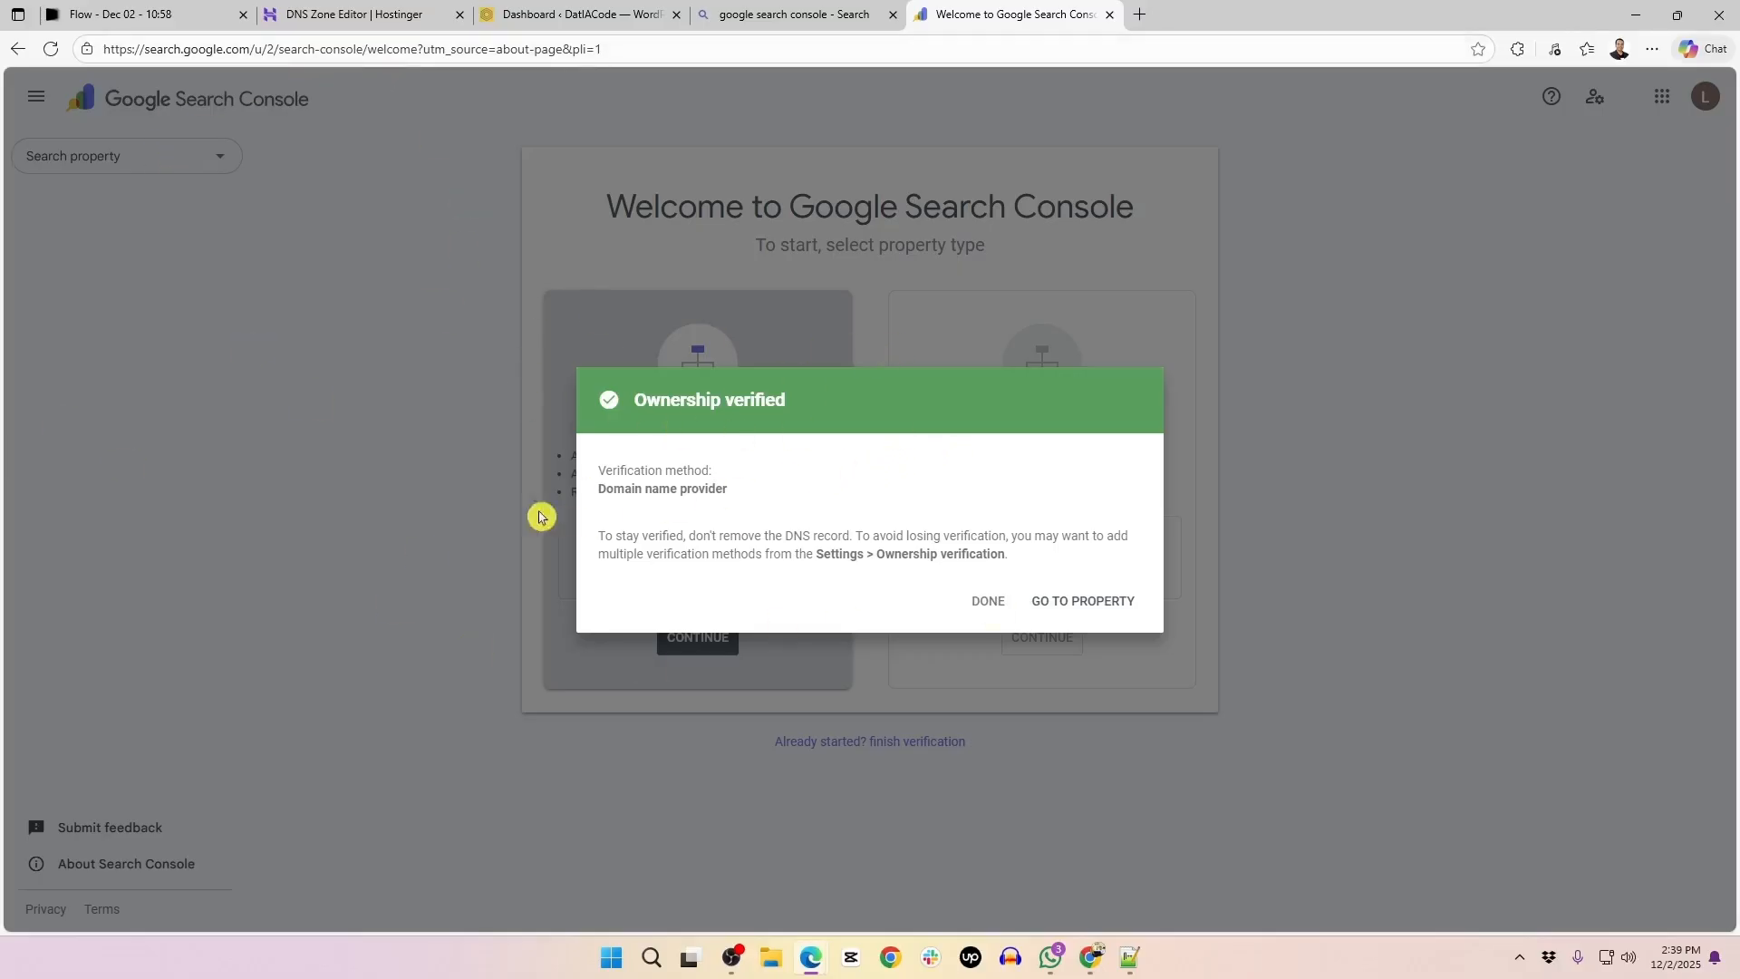
{"action": "left_click", "coordinate": [1058, 608]}
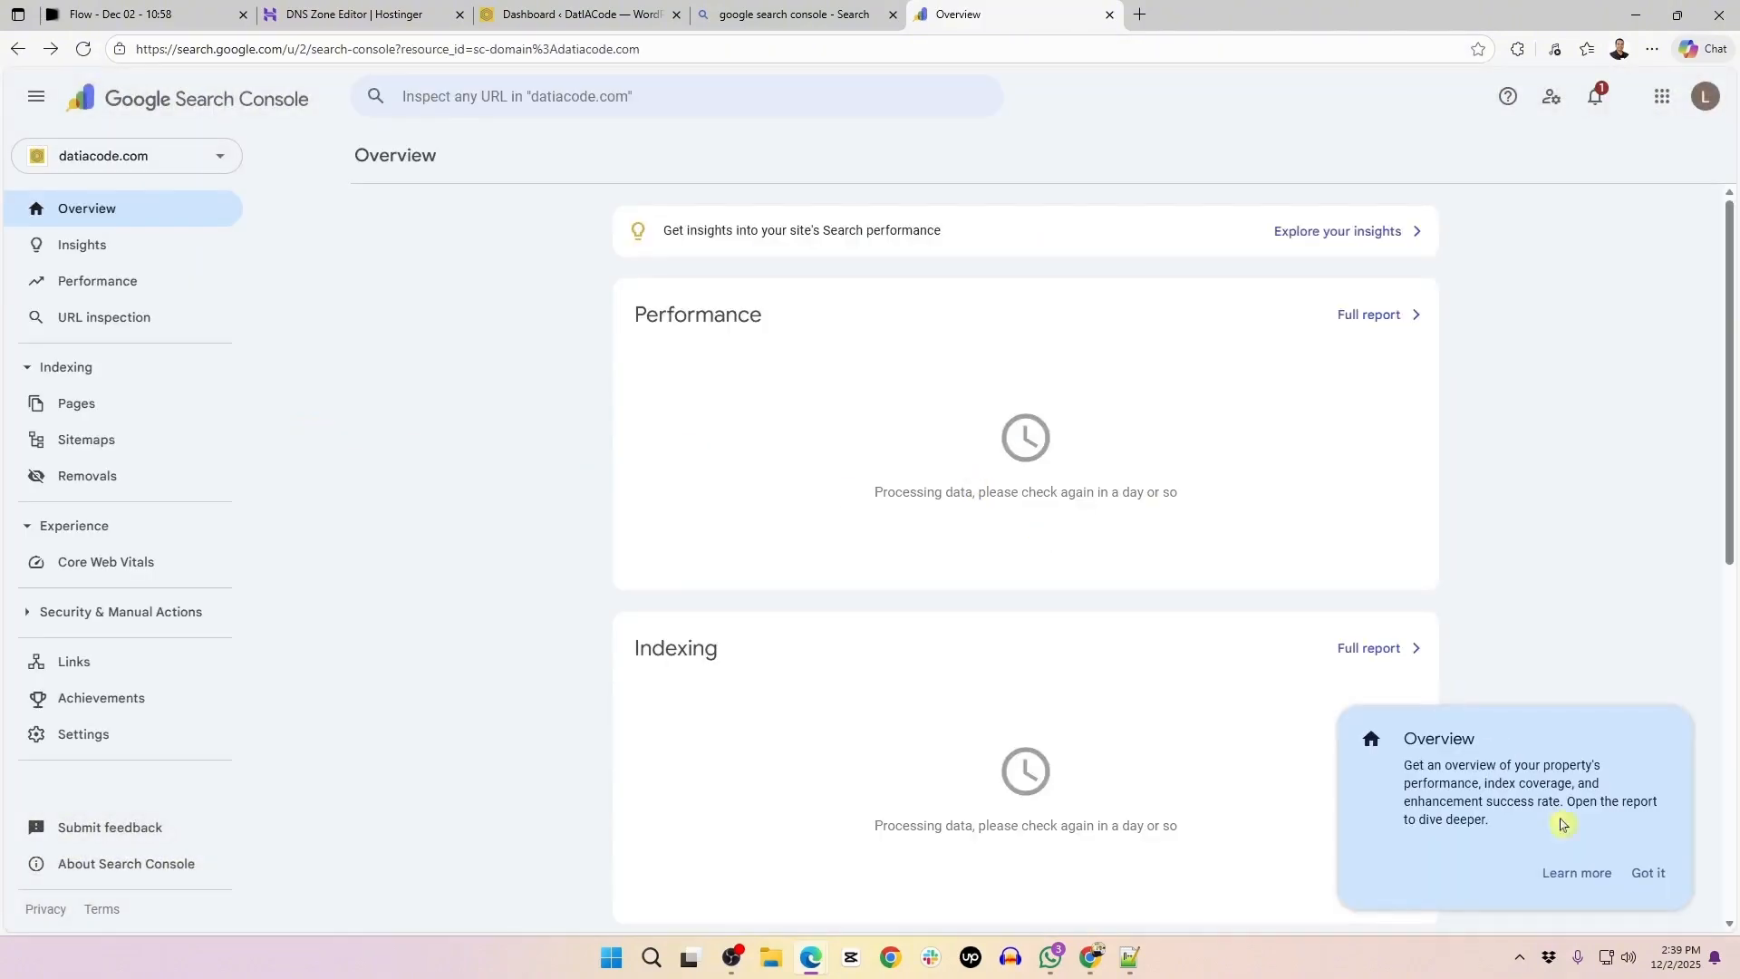
{"action": "left_click", "coordinate": [1649, 875]}
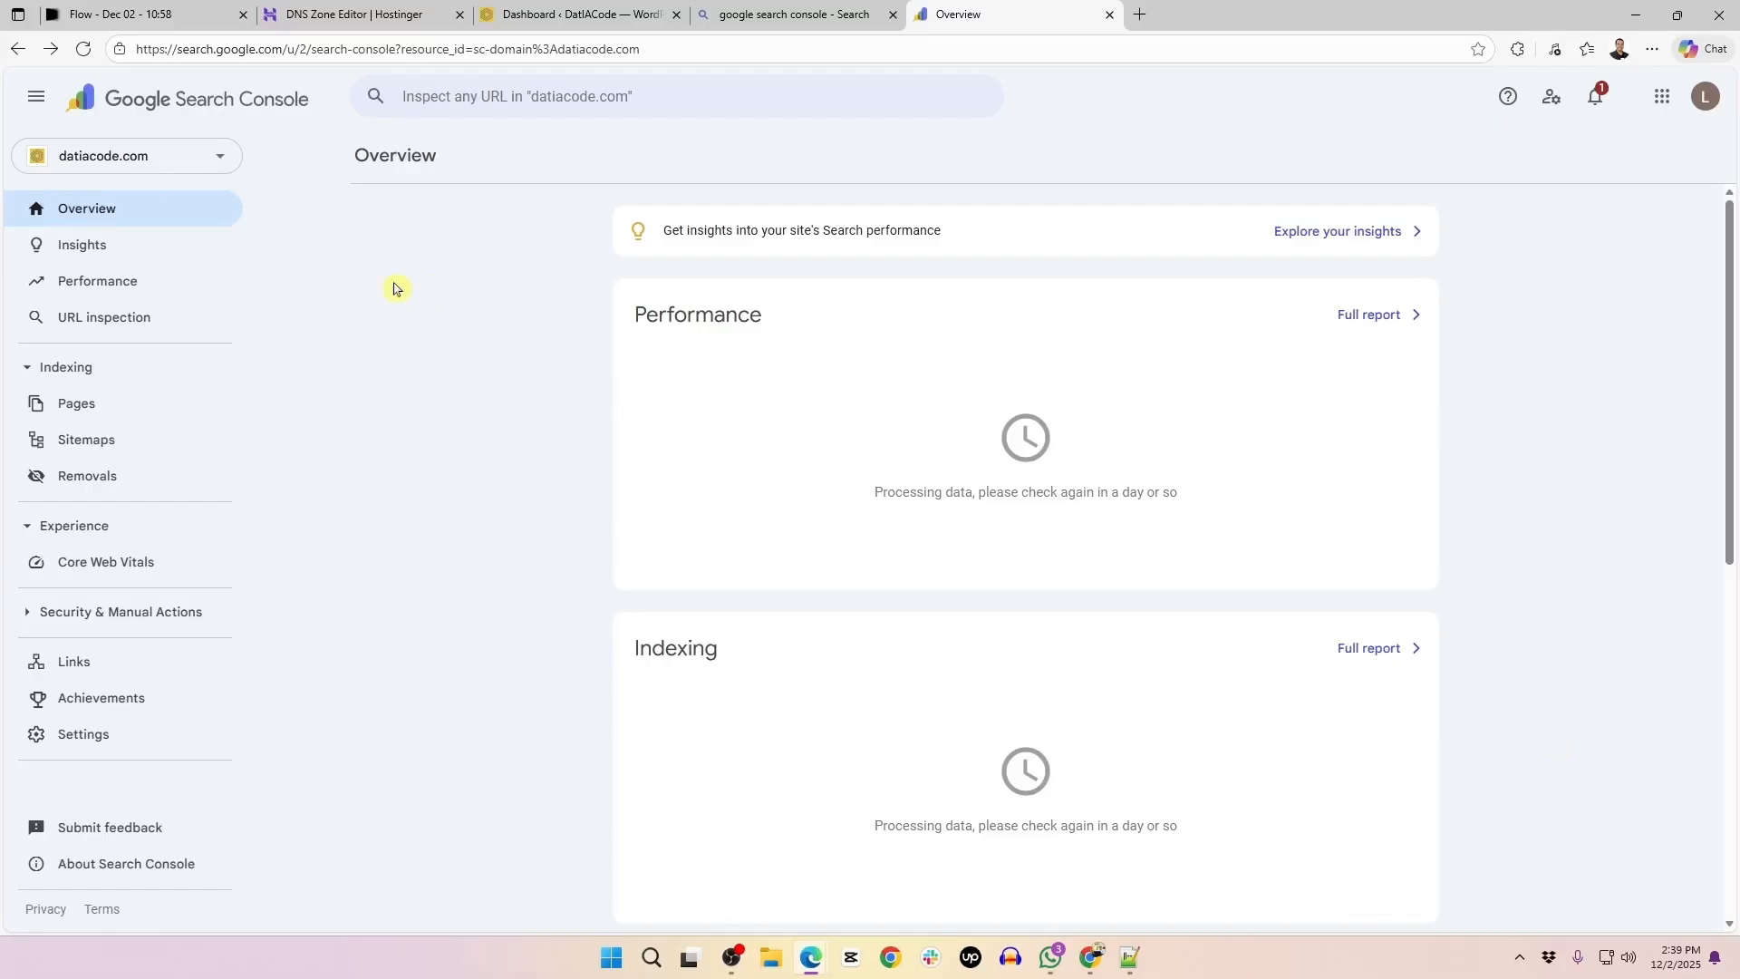
Switch from Google Search Console to the WordPress dashboard of datiacode.com and open its Reading settings
{"action": "left_click", "coordinate": [602, 13]}
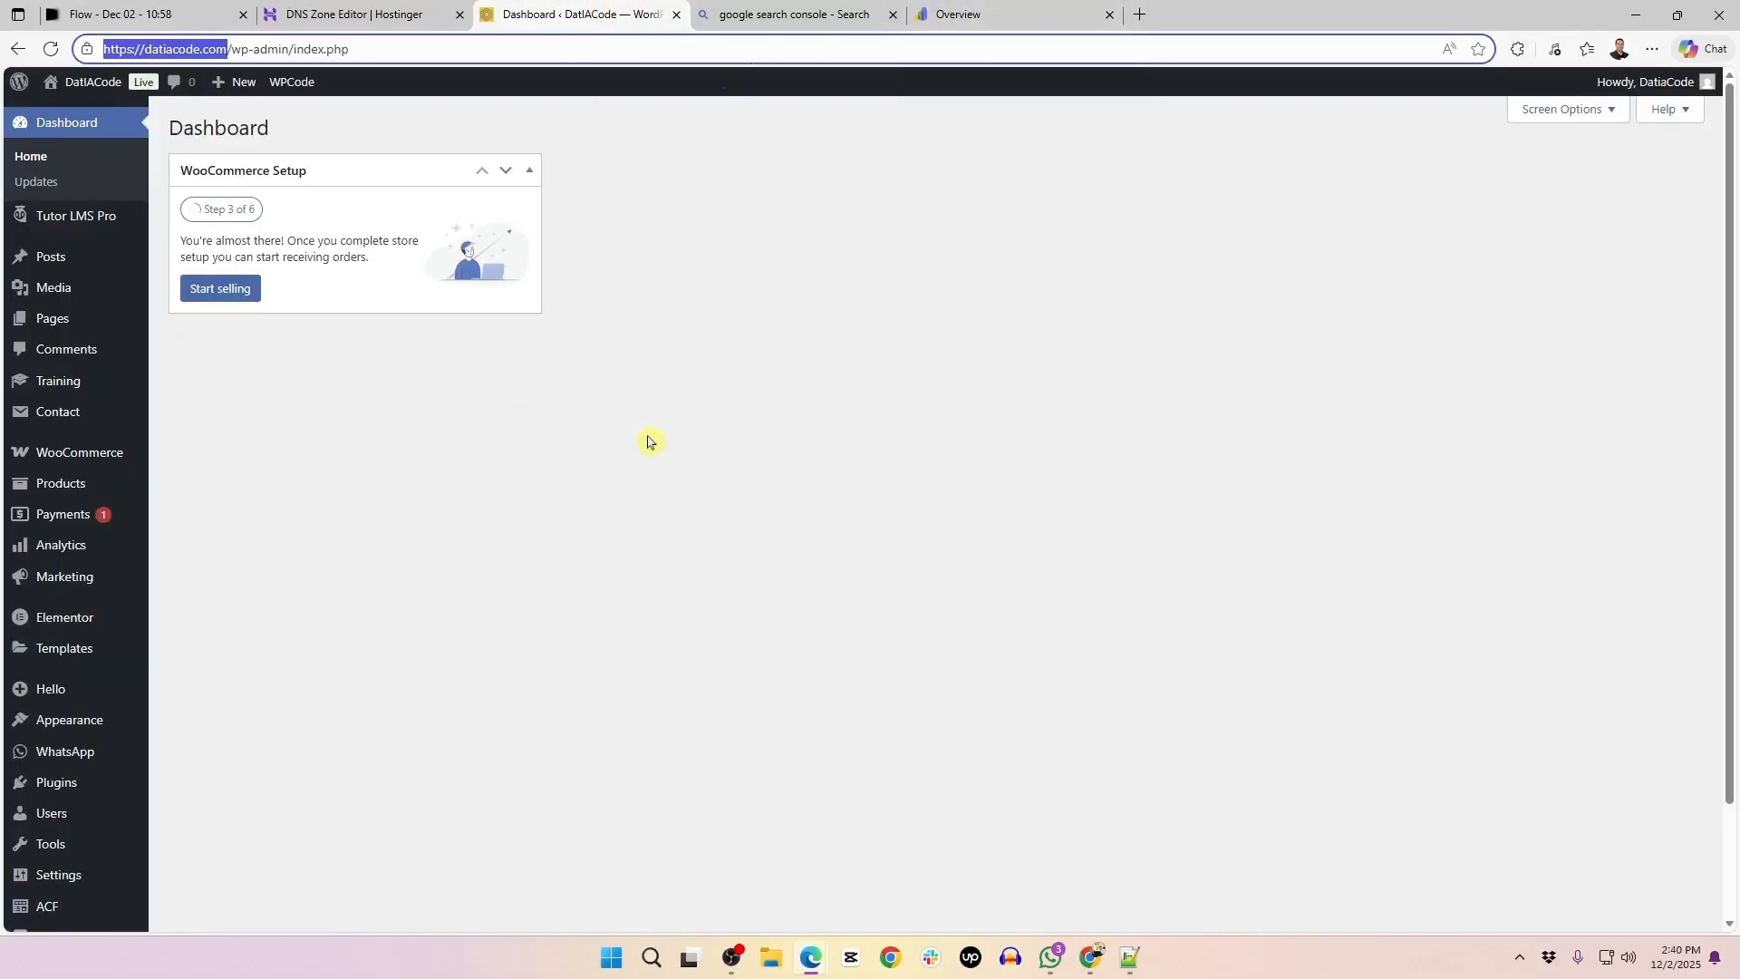
{"action": "left_click", "coordinate": [997, 15]}
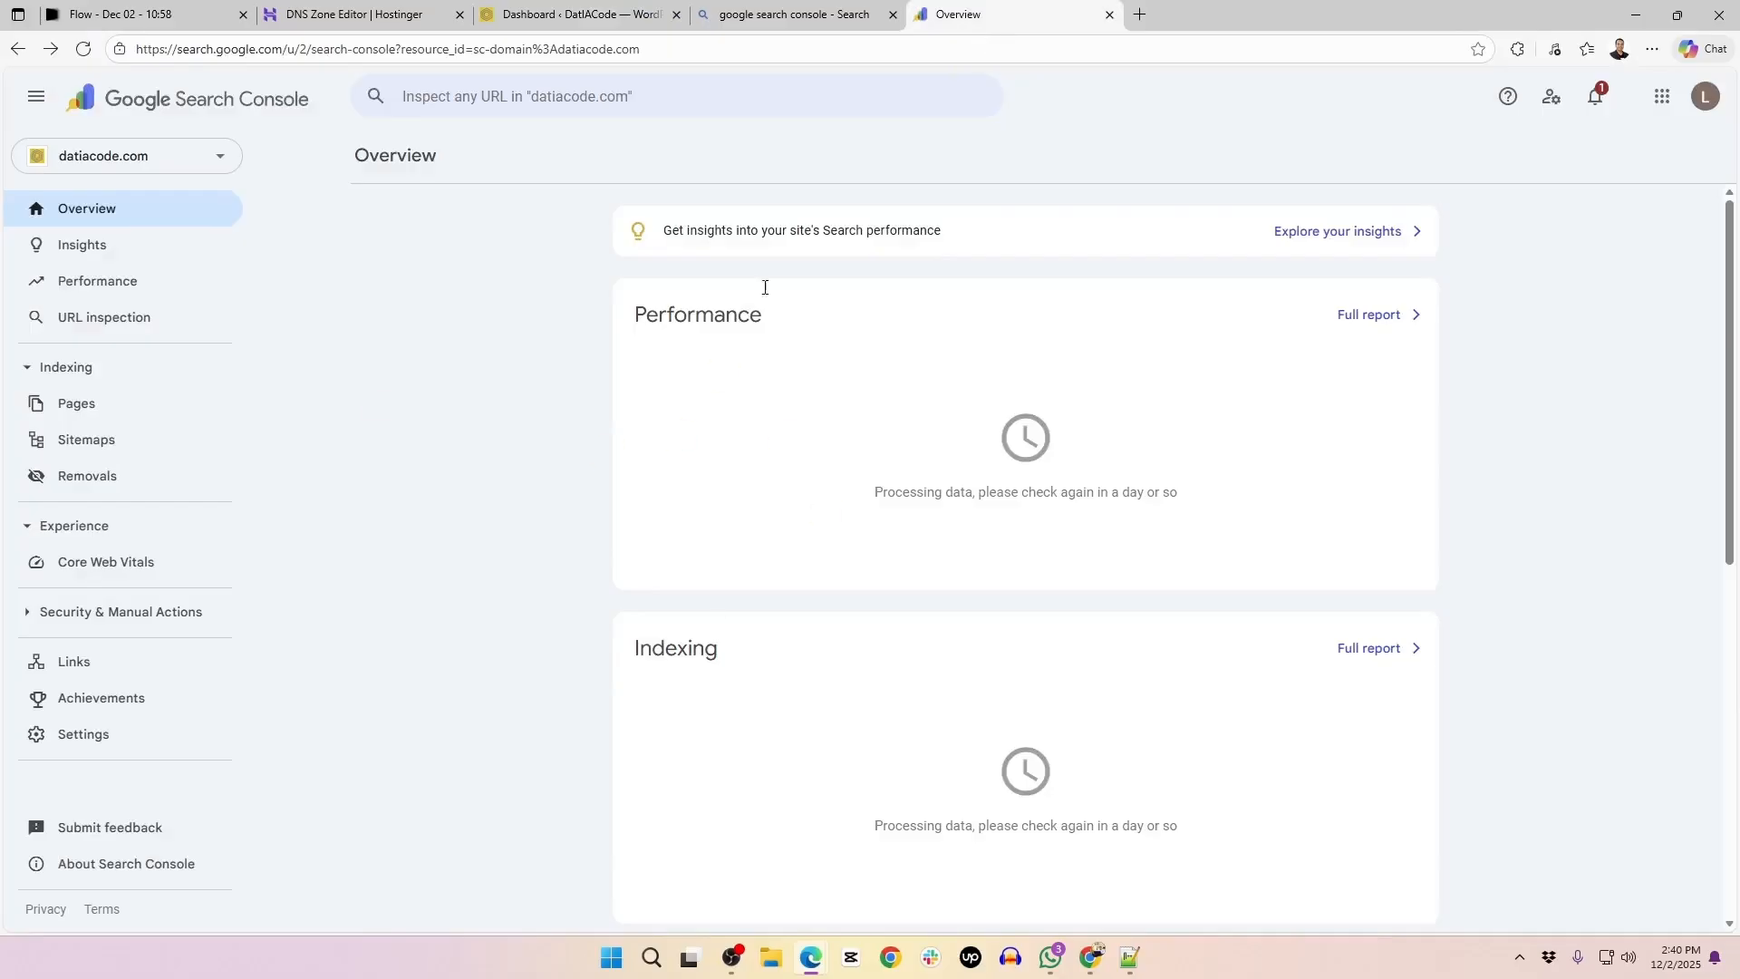
{"action": "left_click", "coordinate": [571, 12]}
{"action": "scroll", "coordinate": [445, 699], "scroll_direction": "down", "scroll_amount": 2}
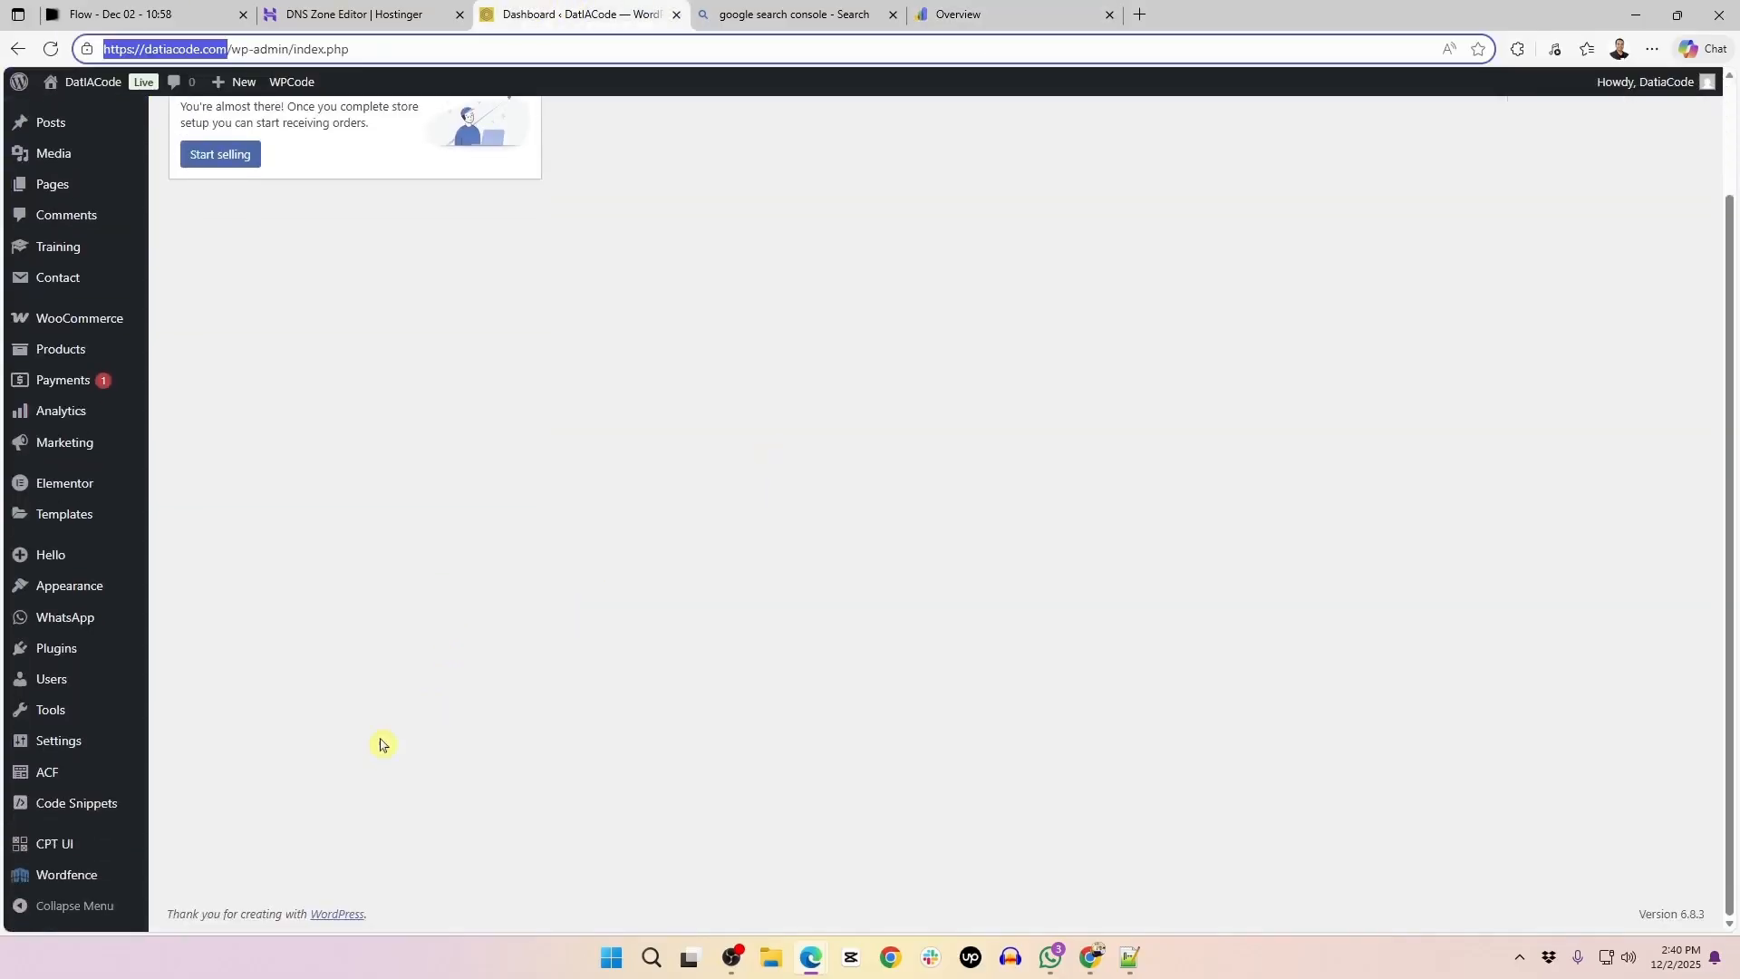
{"action": "mouse_move", "coordinate": [62, 750]}
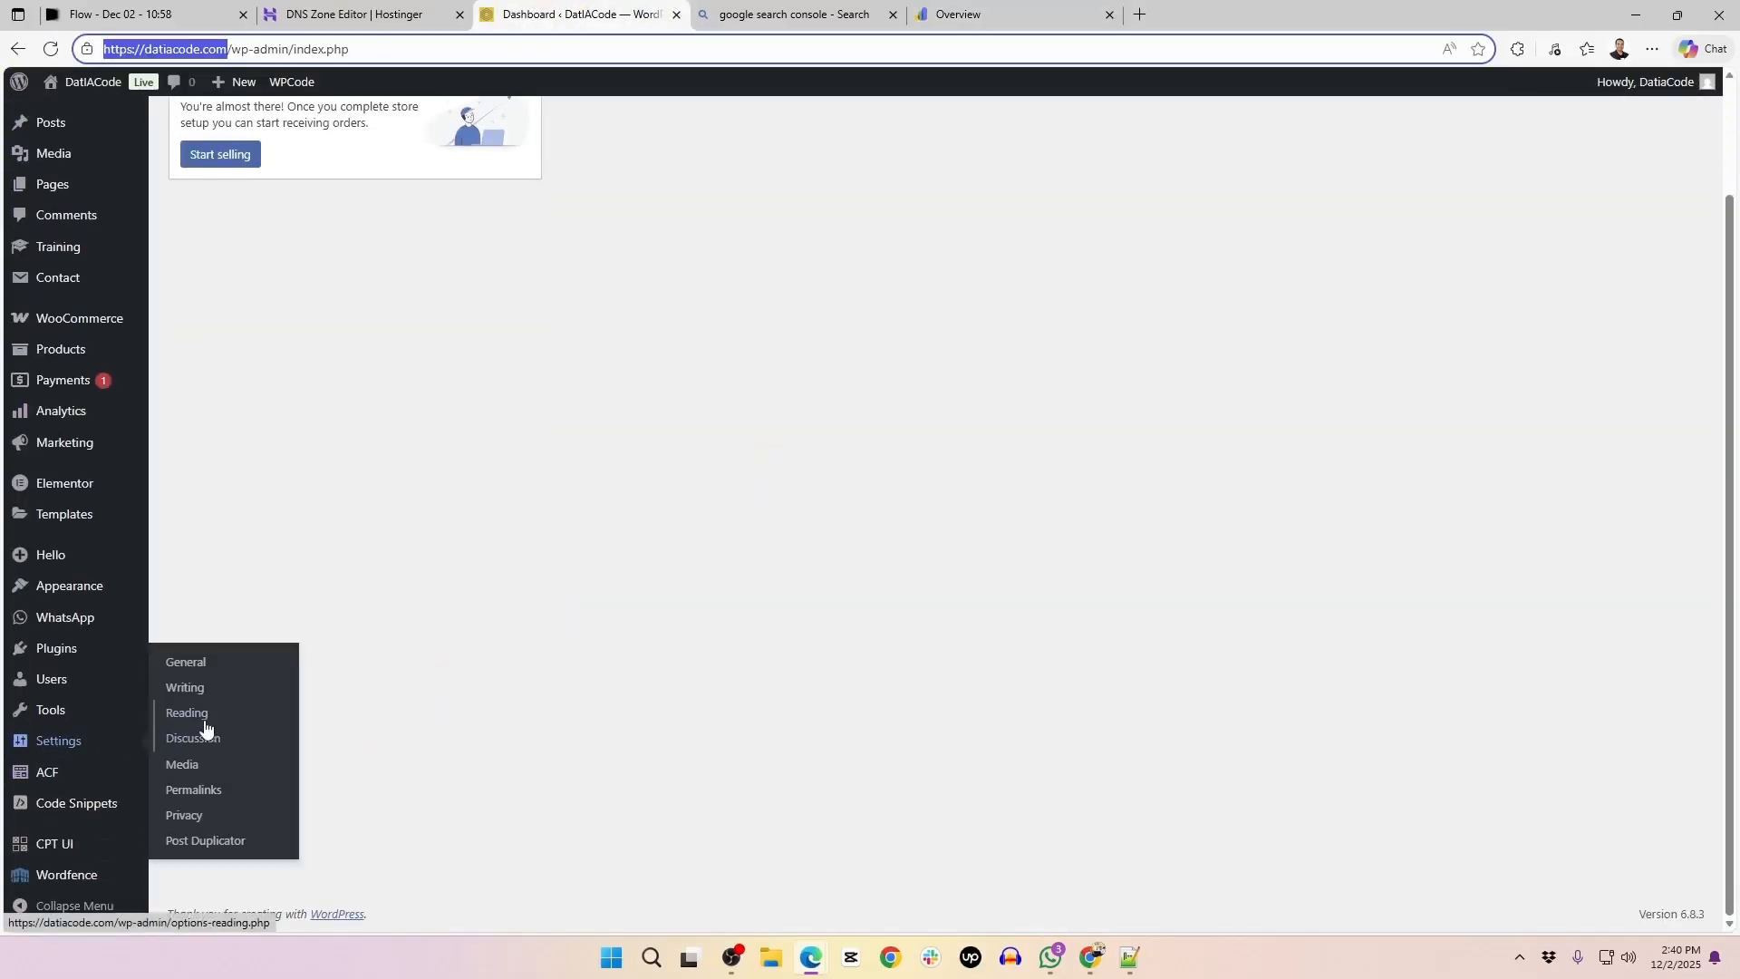
{"action": "left_click", "coordinate": [203, 718]}
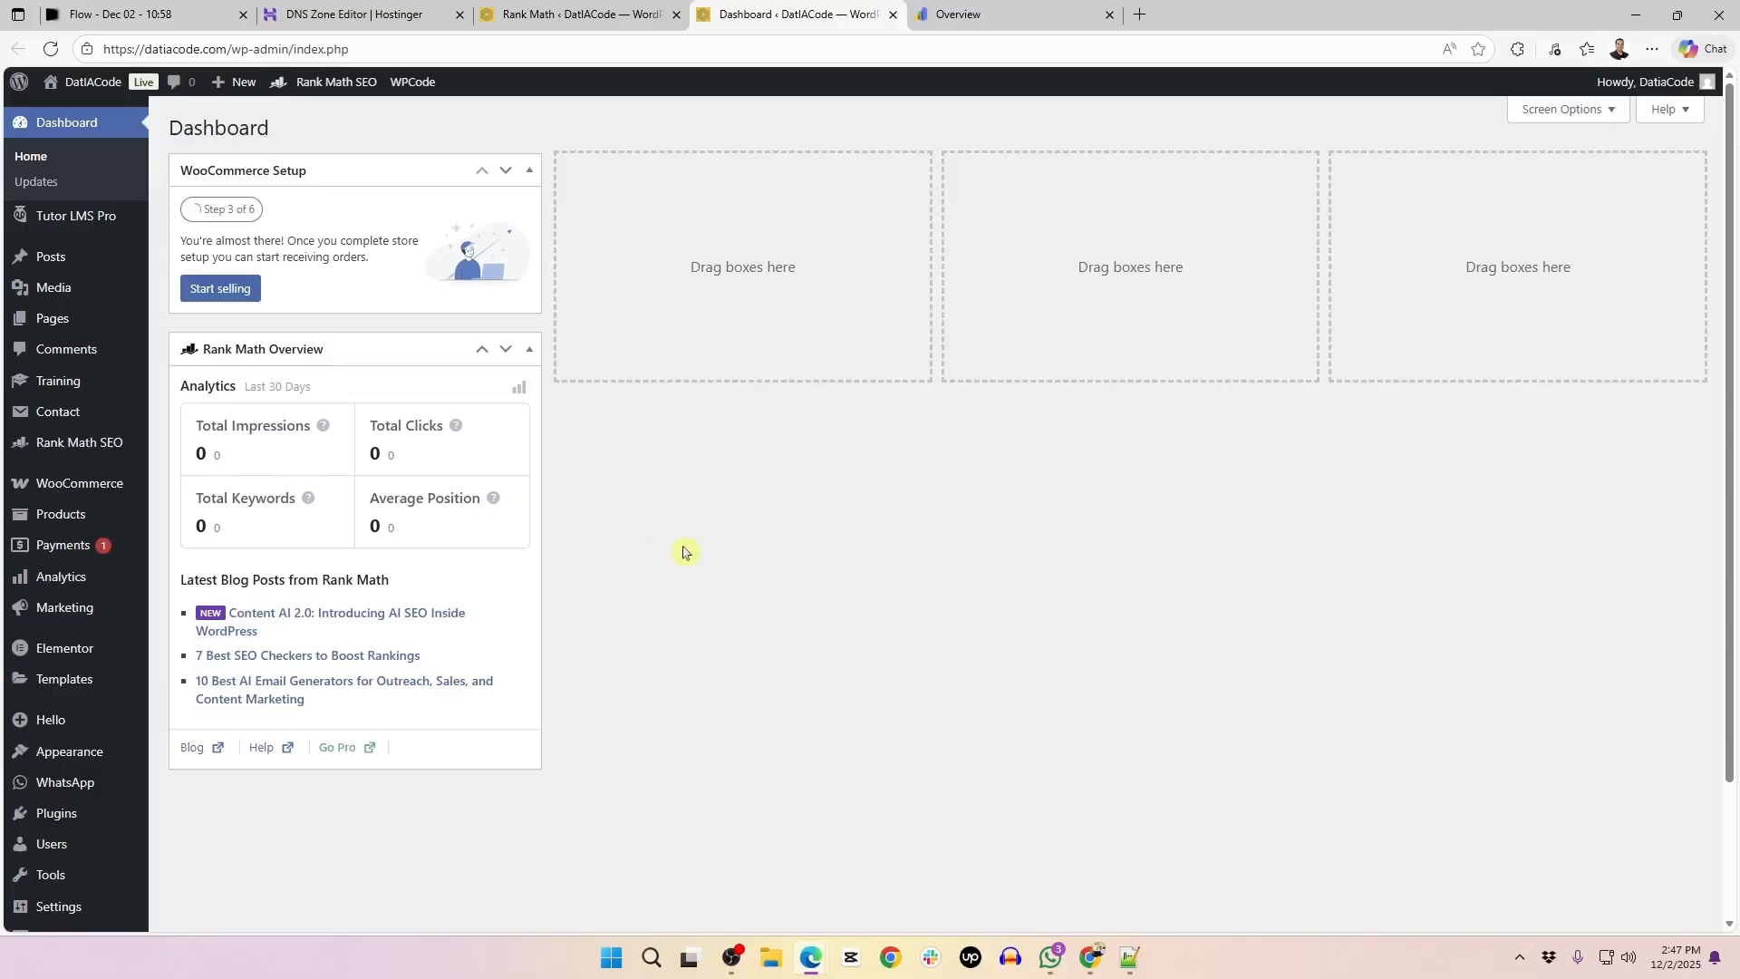
Open the settings of Rank Math's Sitemap module in WordPress and copy the sitemap index URL
{"action": "key", "text": "ctrl+shift+Tab"}
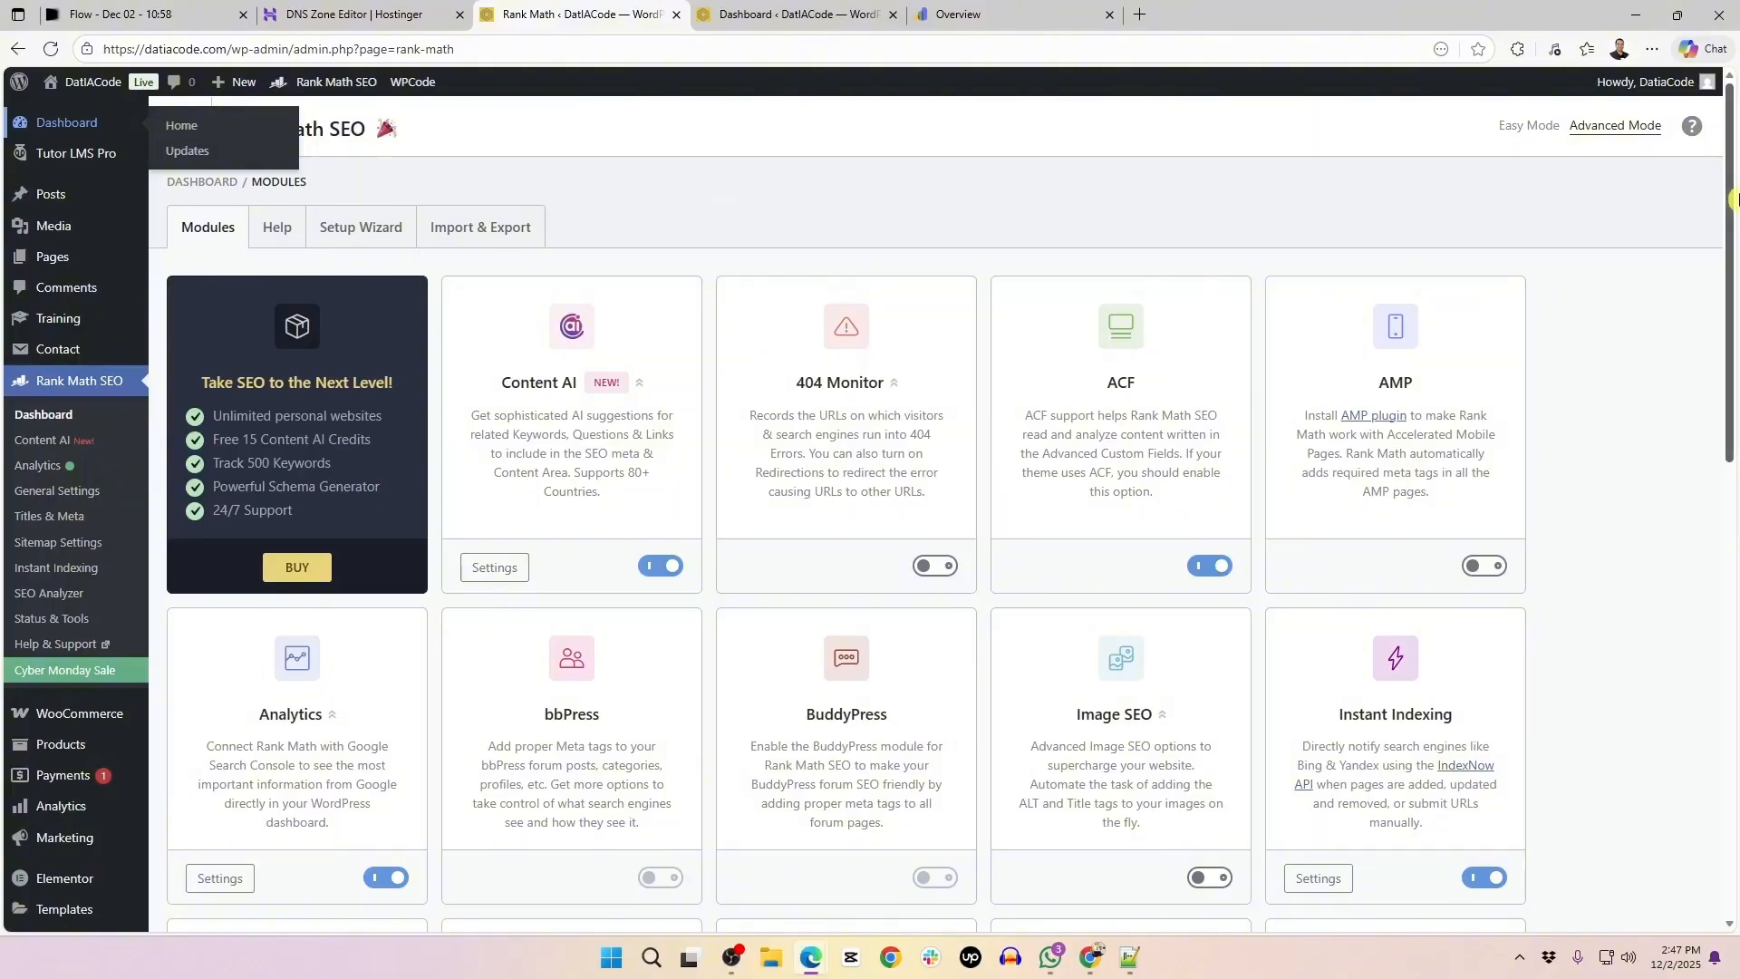
{"action": "left_click_drag", "start_coordinate": [1731, 209], "coordinate": [1733, 268]}
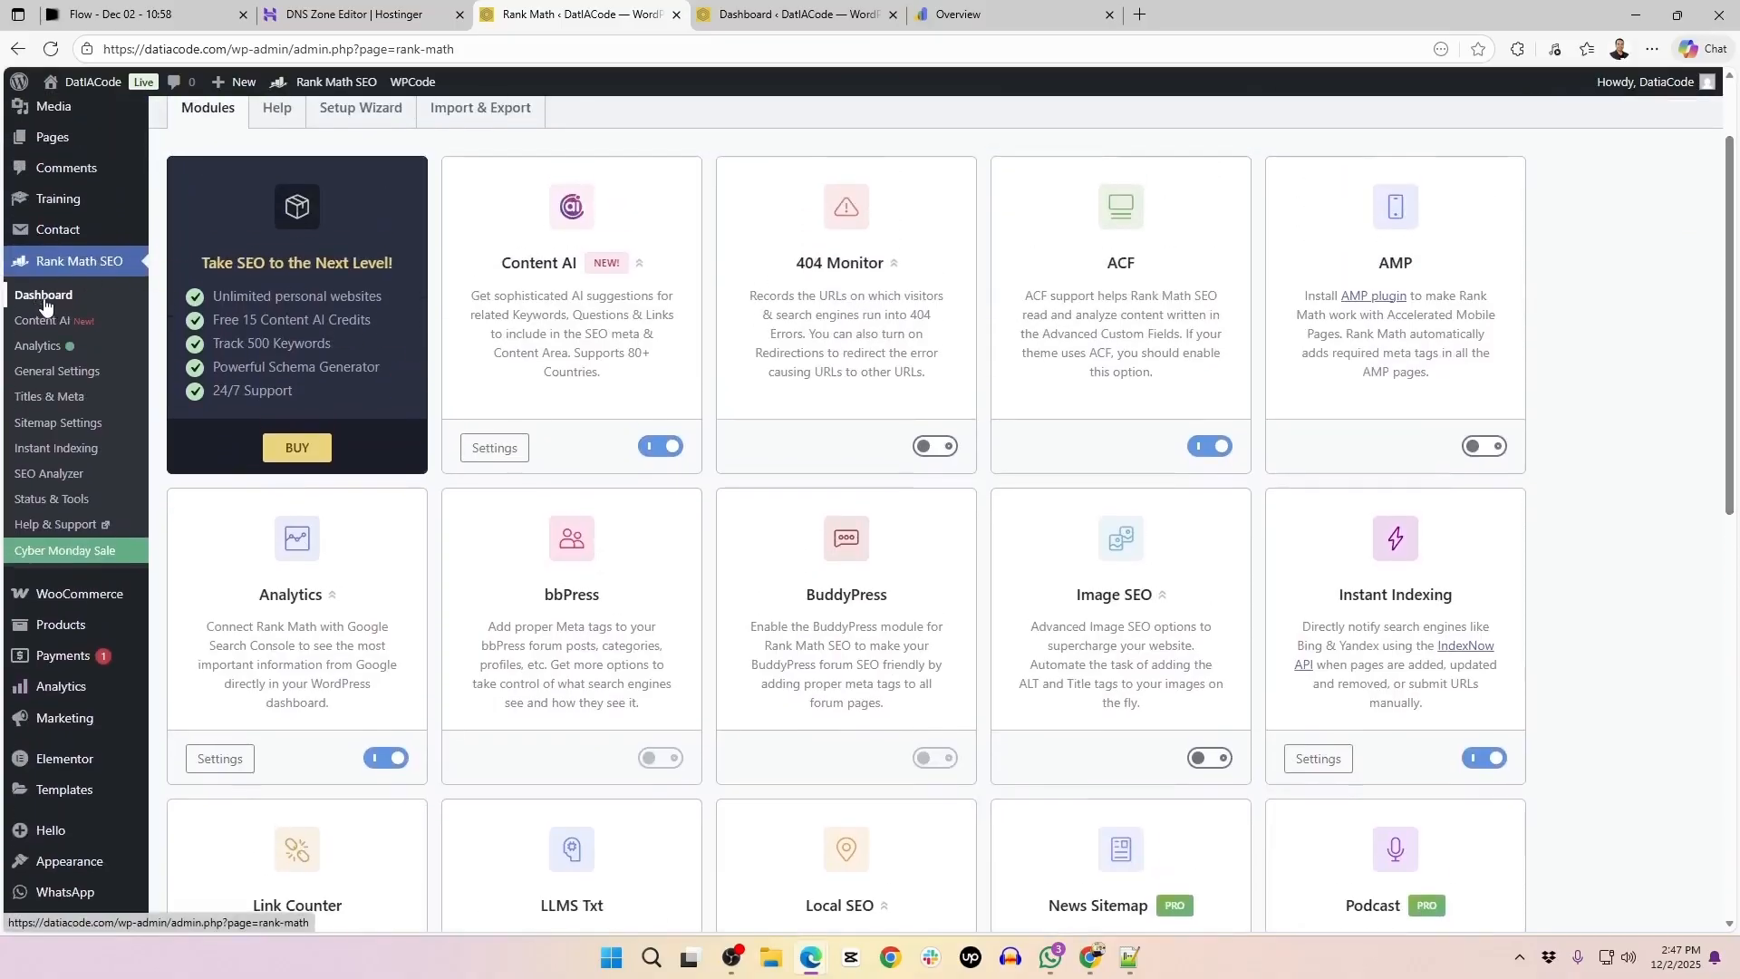
{"action": "left_click_drag", "start_coordinate": [1733, 322], "coordinate": [1733, 698]}
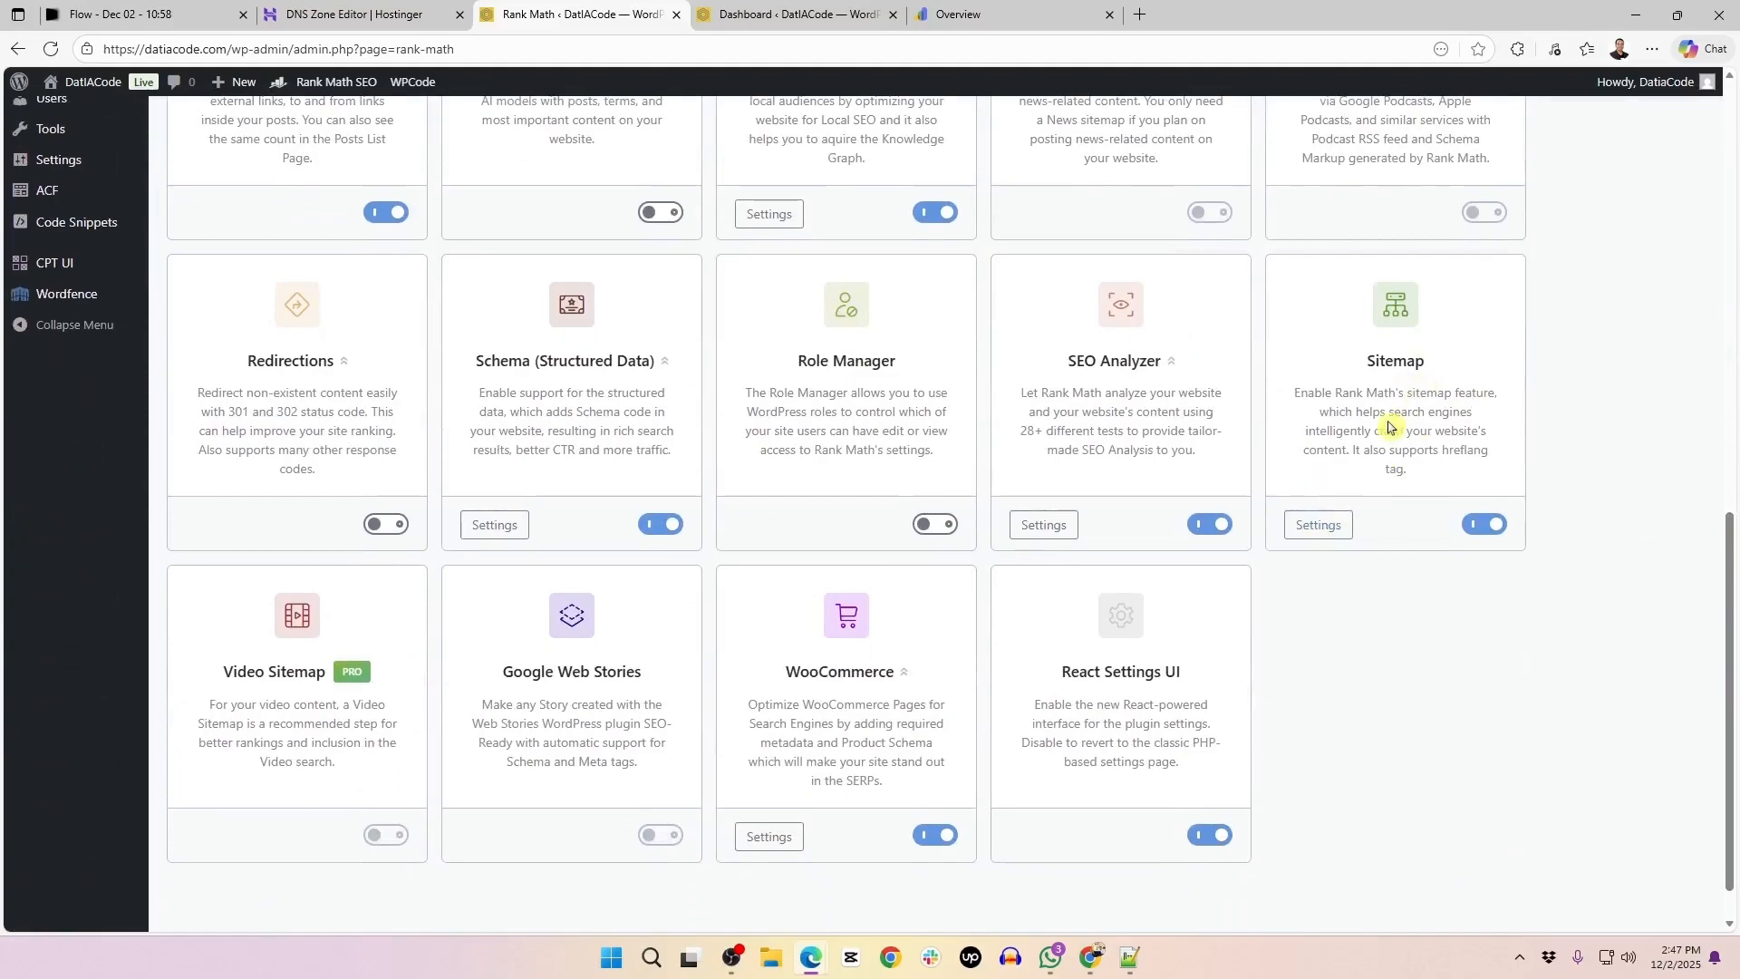
{"action": "scroll", "coordinate": [1539, 534], "scroll_direction": "up", "scroll_amount": 4}
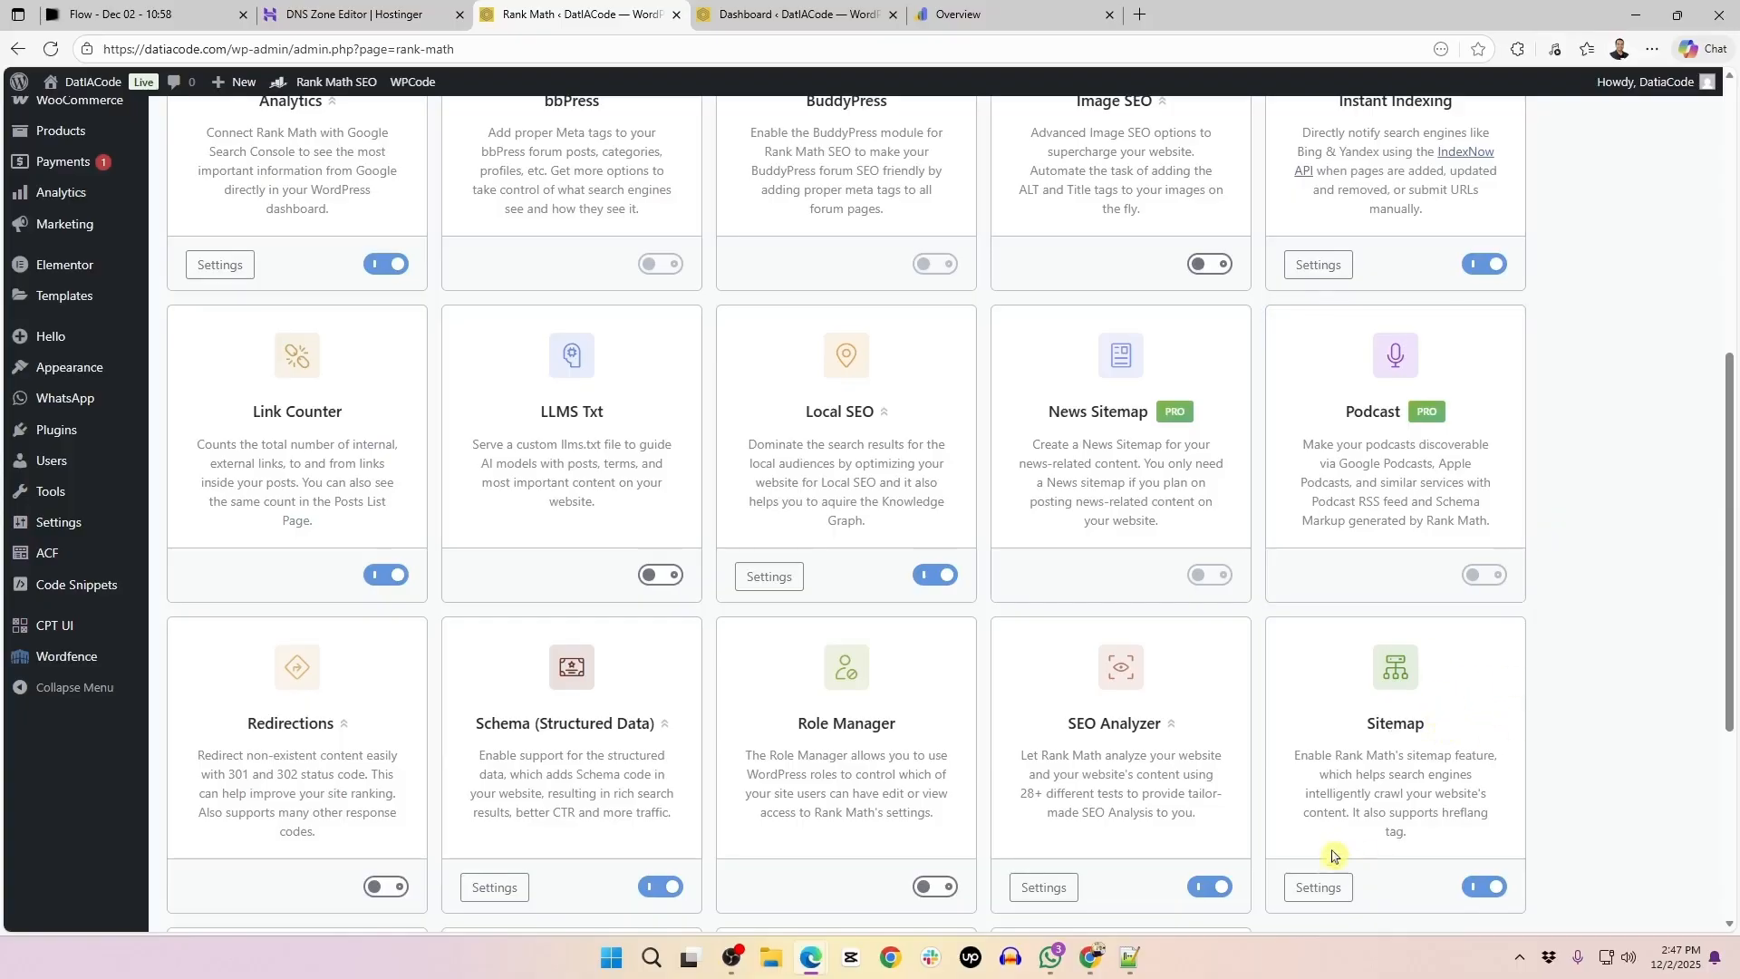
{"action": "left_click", "coordinate": [1319, 886]}
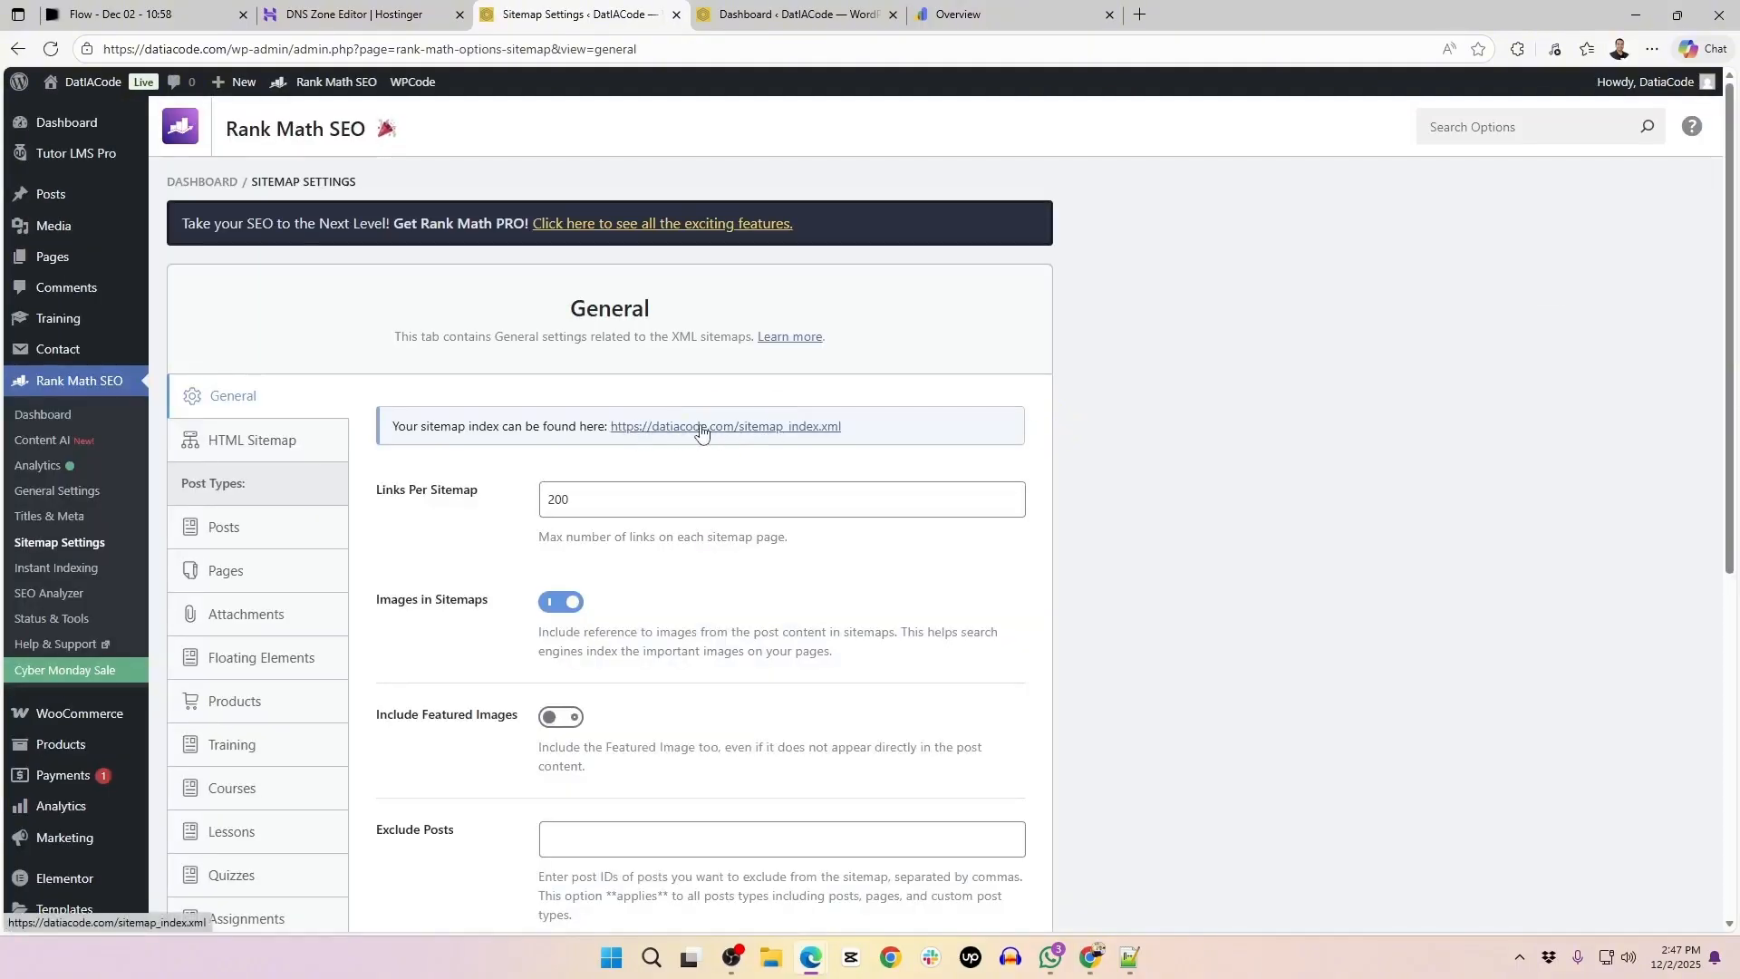
{"action": "left_click_drag", "start_coordinate": [862, 432], "coordinate": [614, 439]}
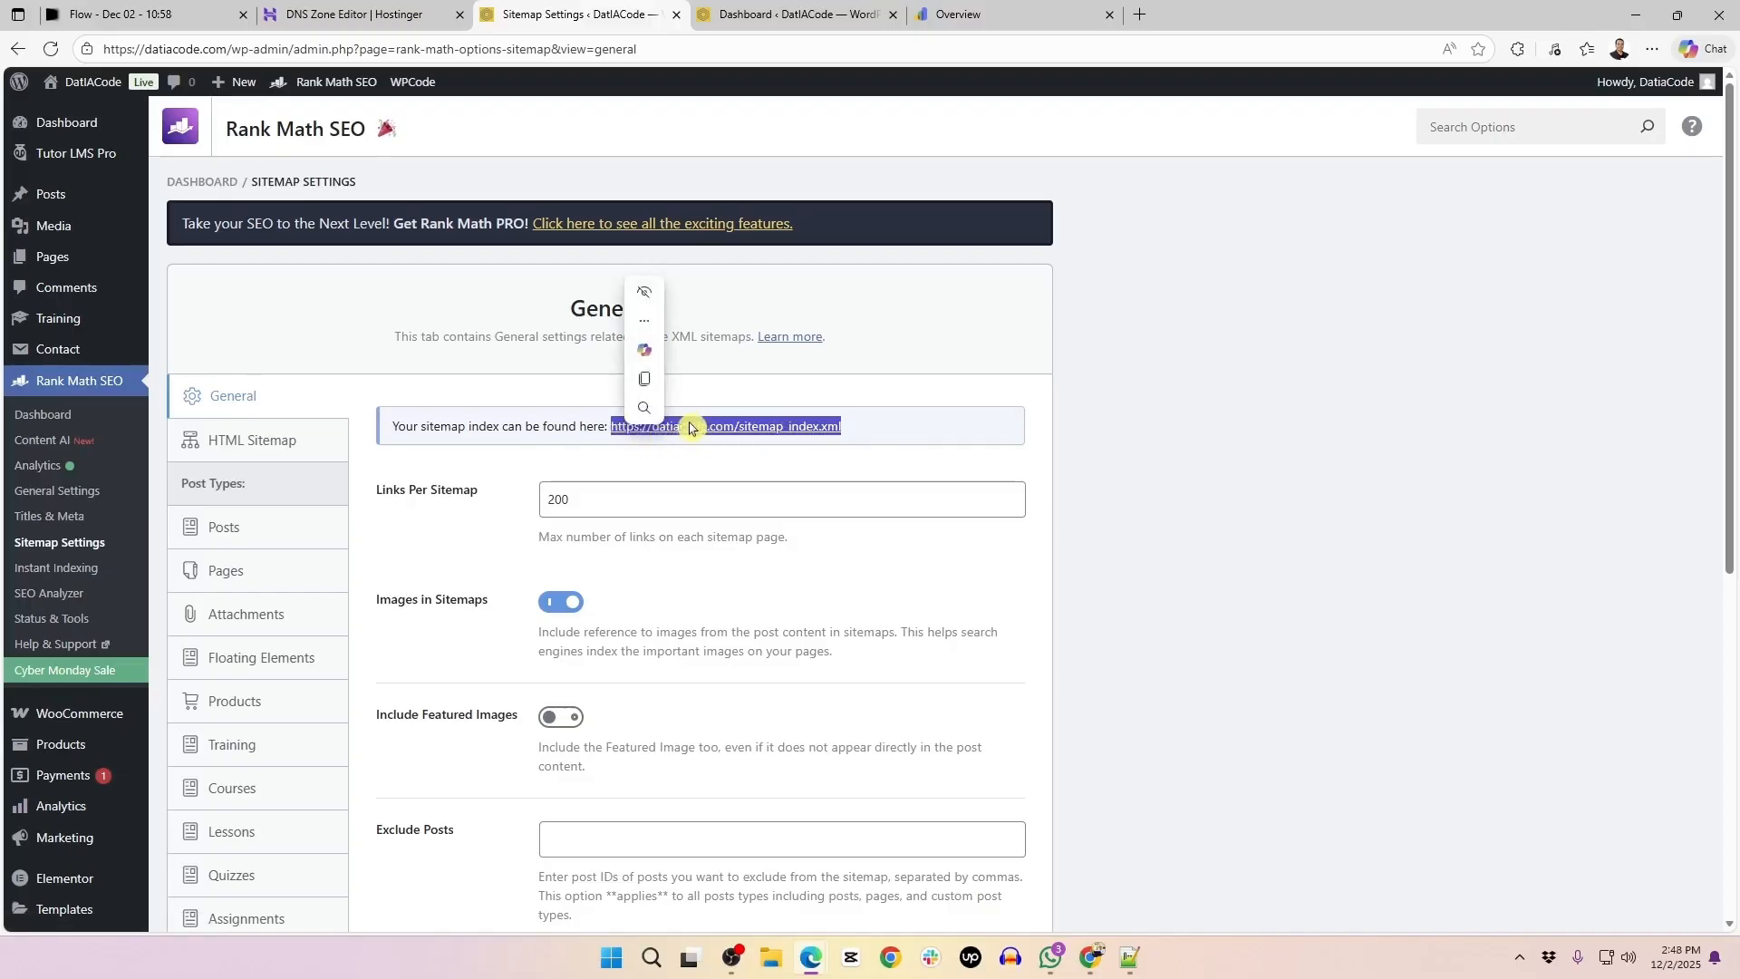
{"action": "left_click", "coordinate": [645, 379]}
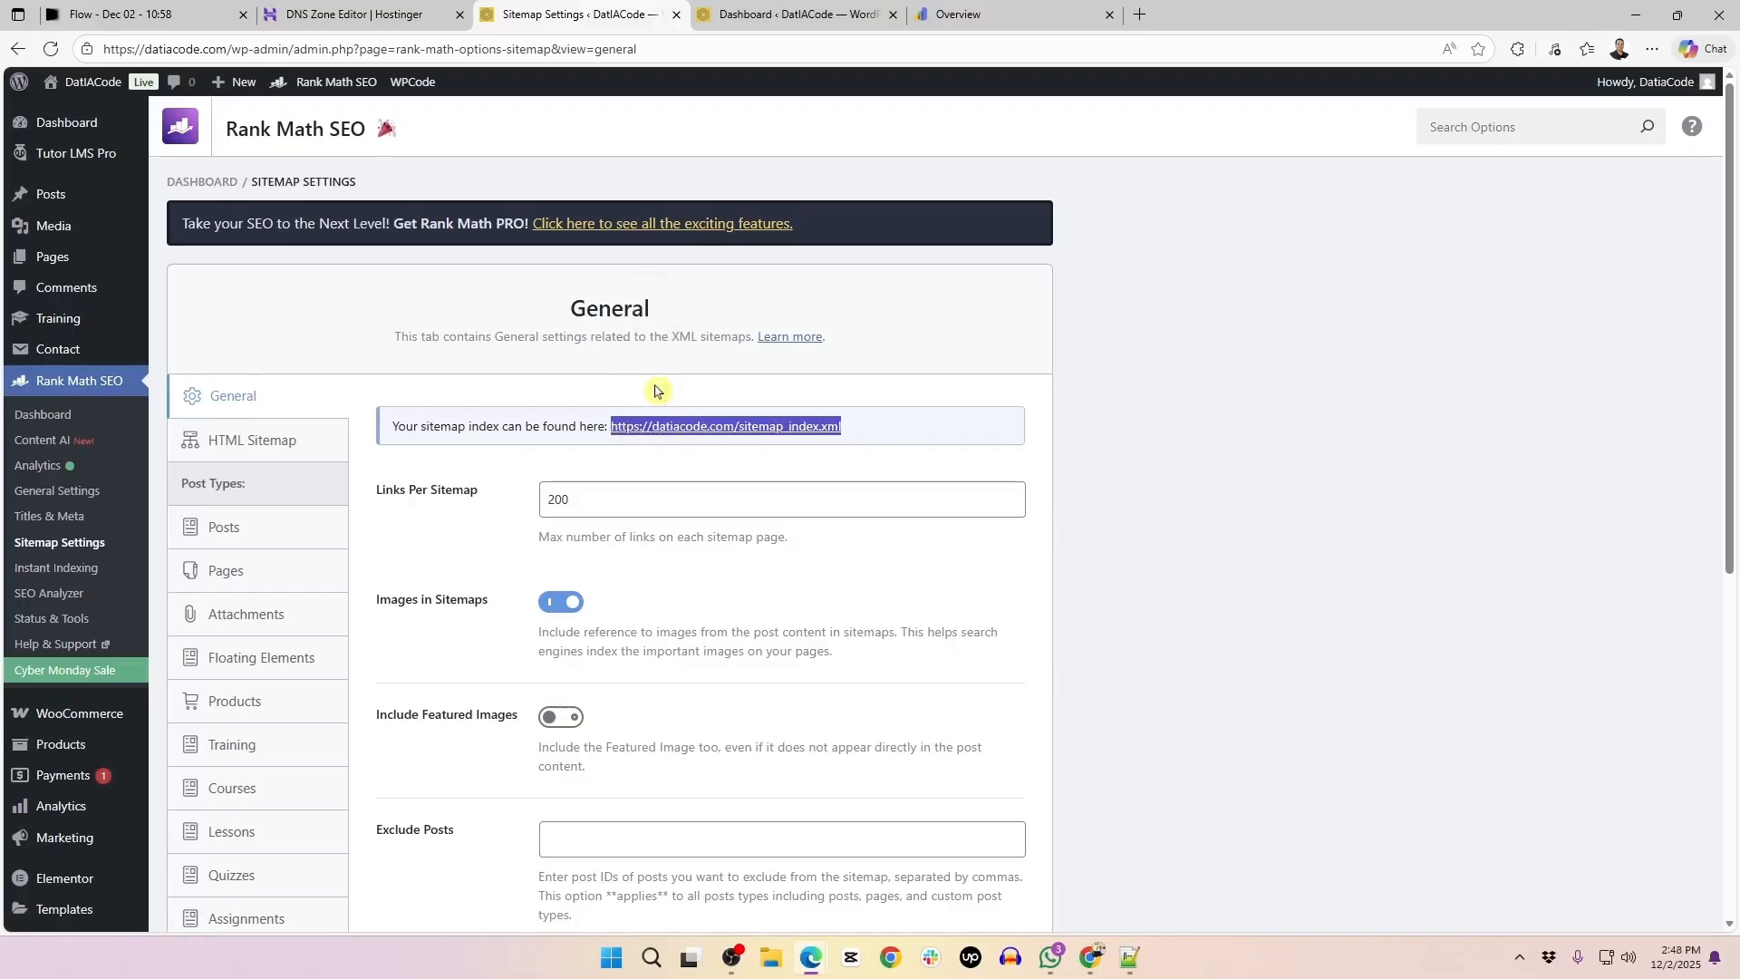
{"action": "left_click", "coordinate": [972, 7]}
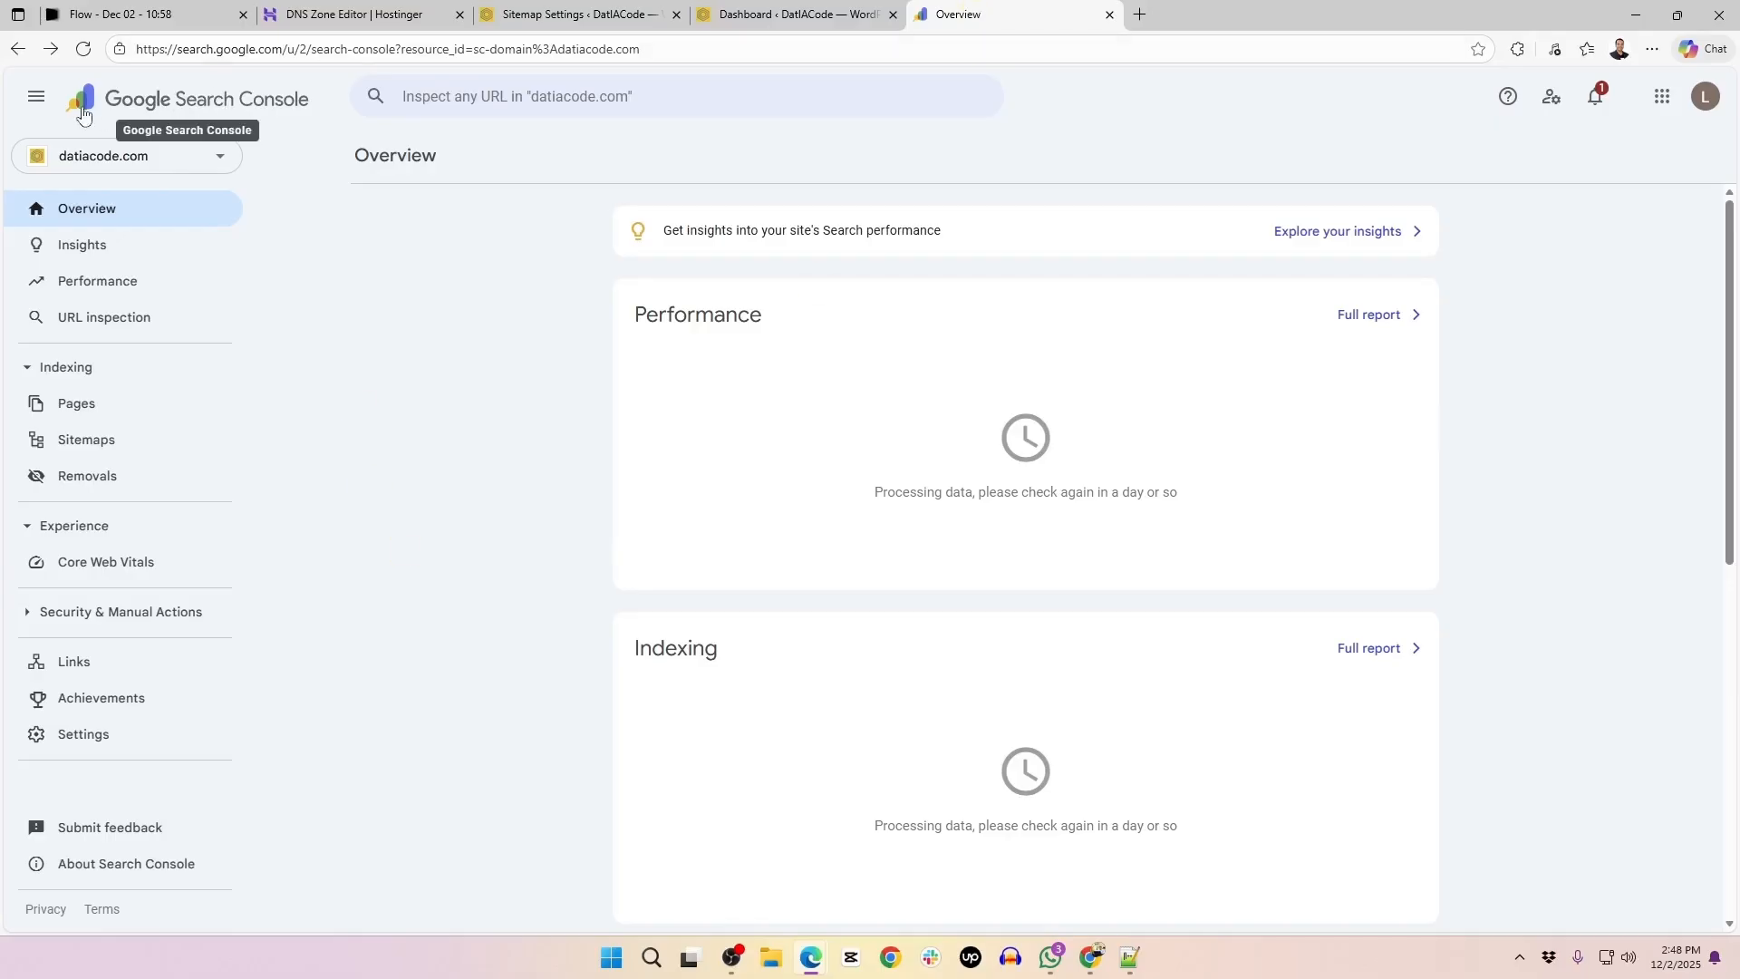
{"action": "left_click", "coordinate": [27, 370]}
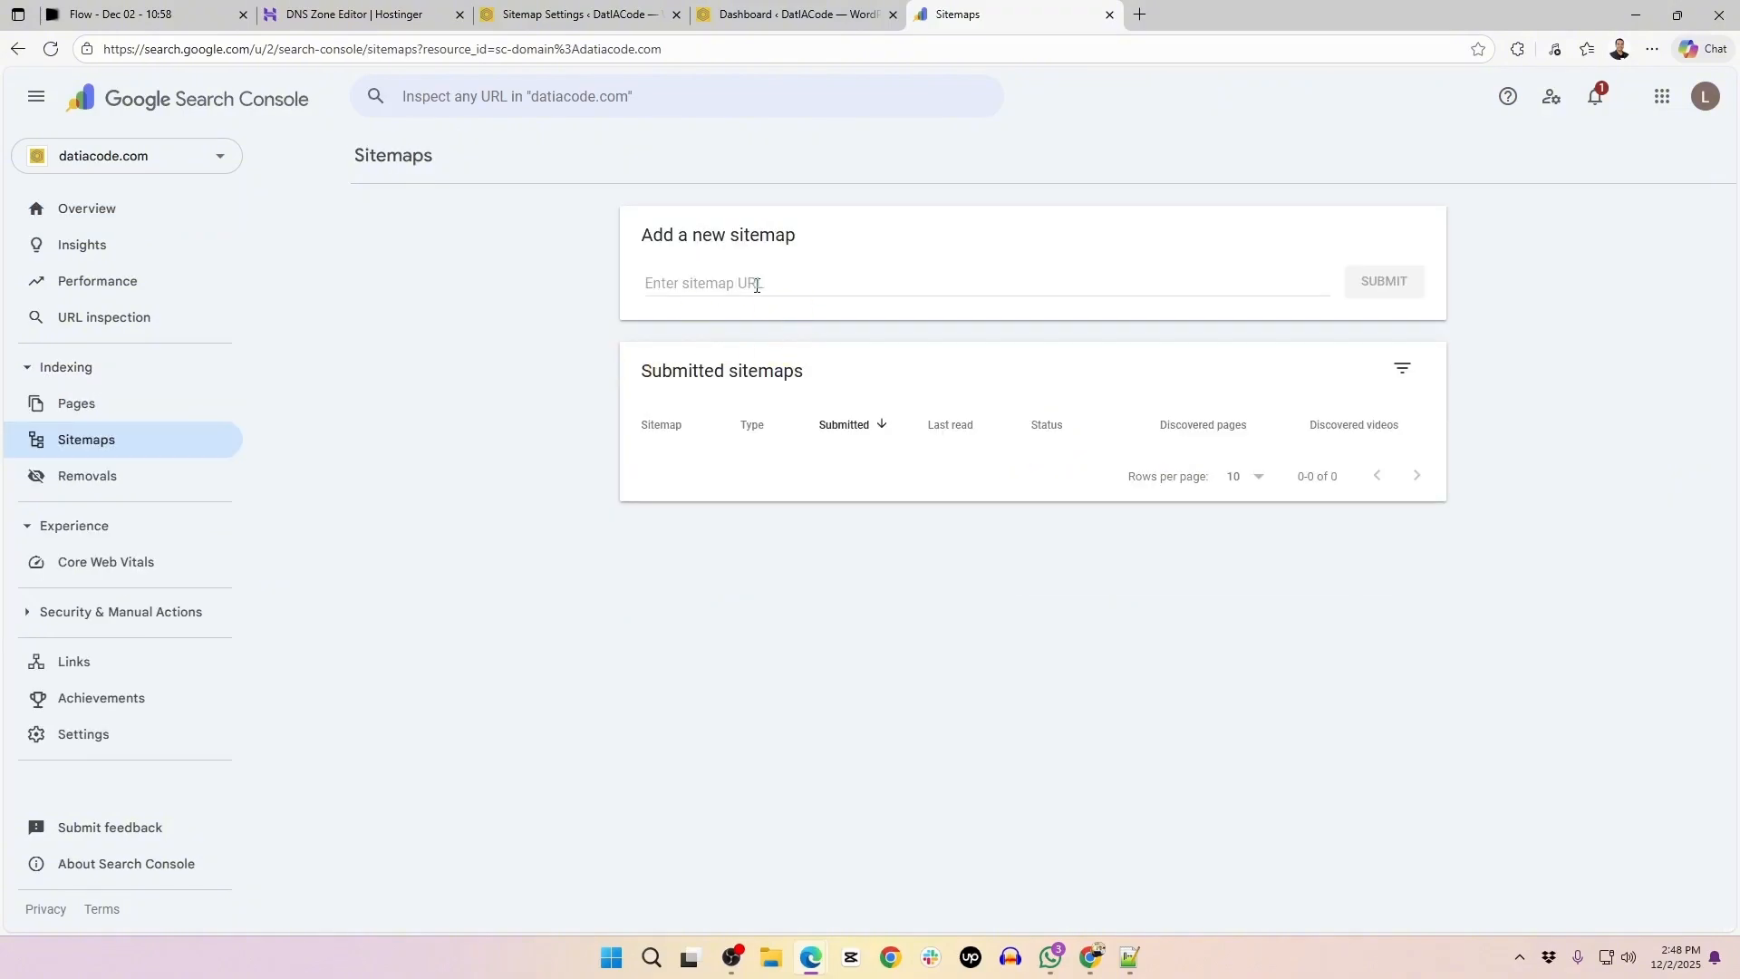
{"action": "left_click", "coordinate": [757, 287]}
{"action": "key", "text": "ctrl+v"}
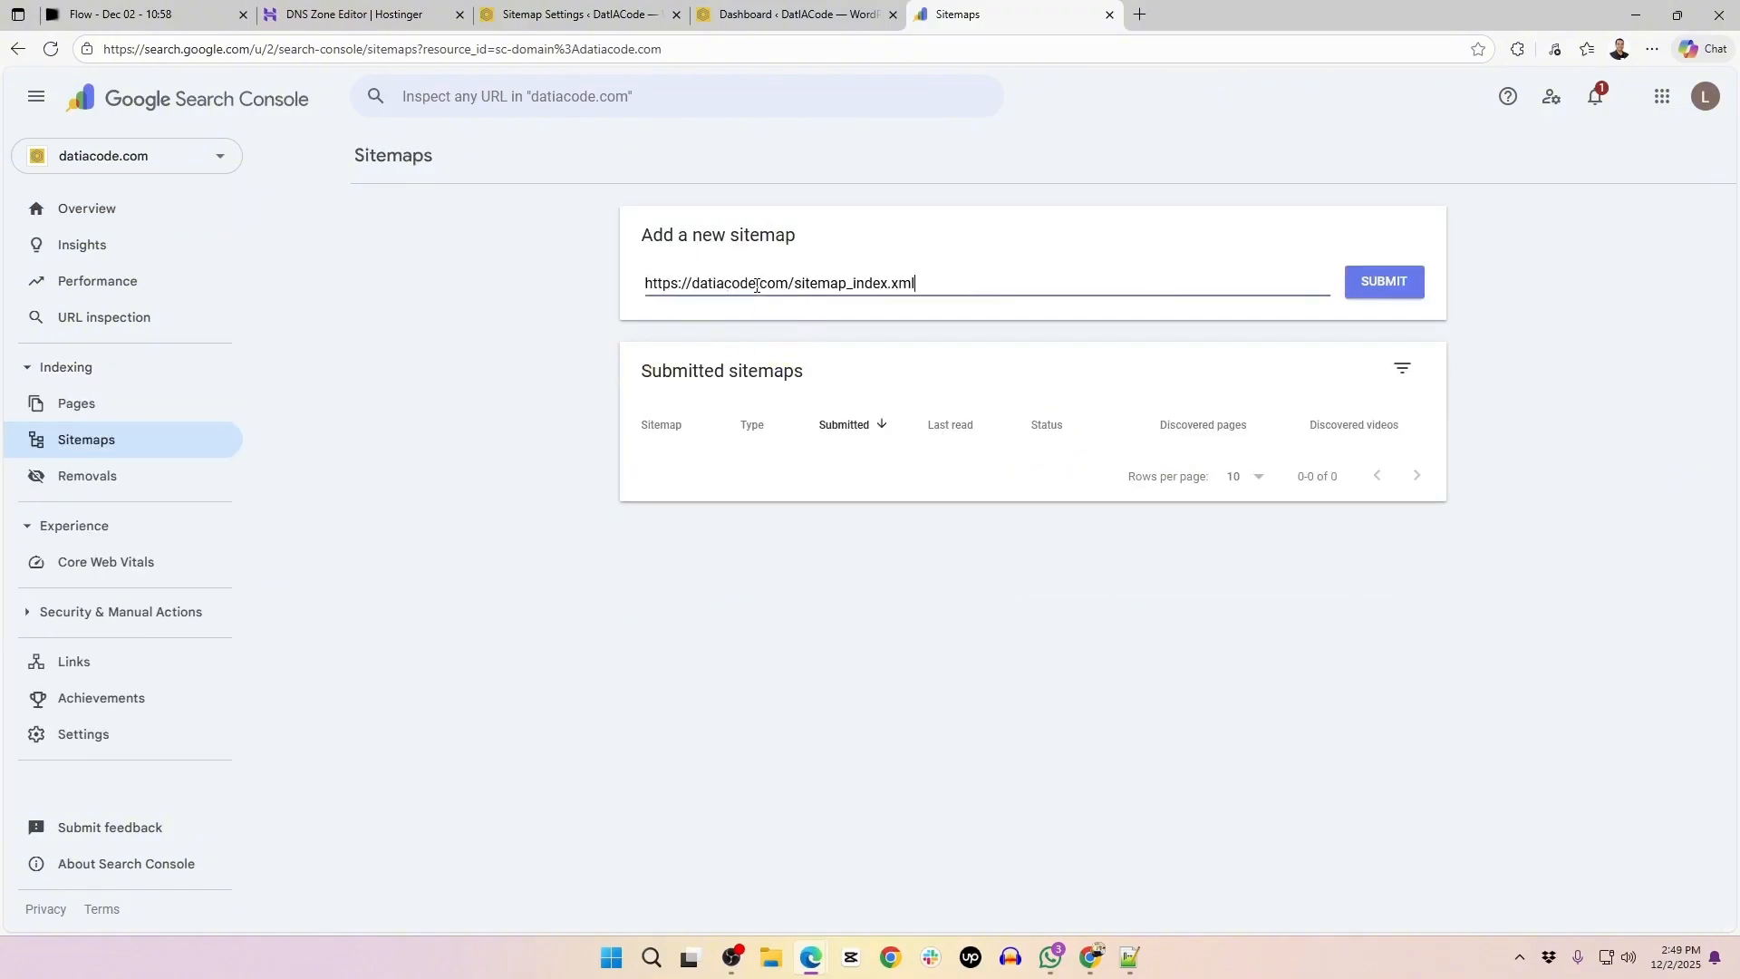
{"action": "left_click", "coordinate": [1385, 282]}
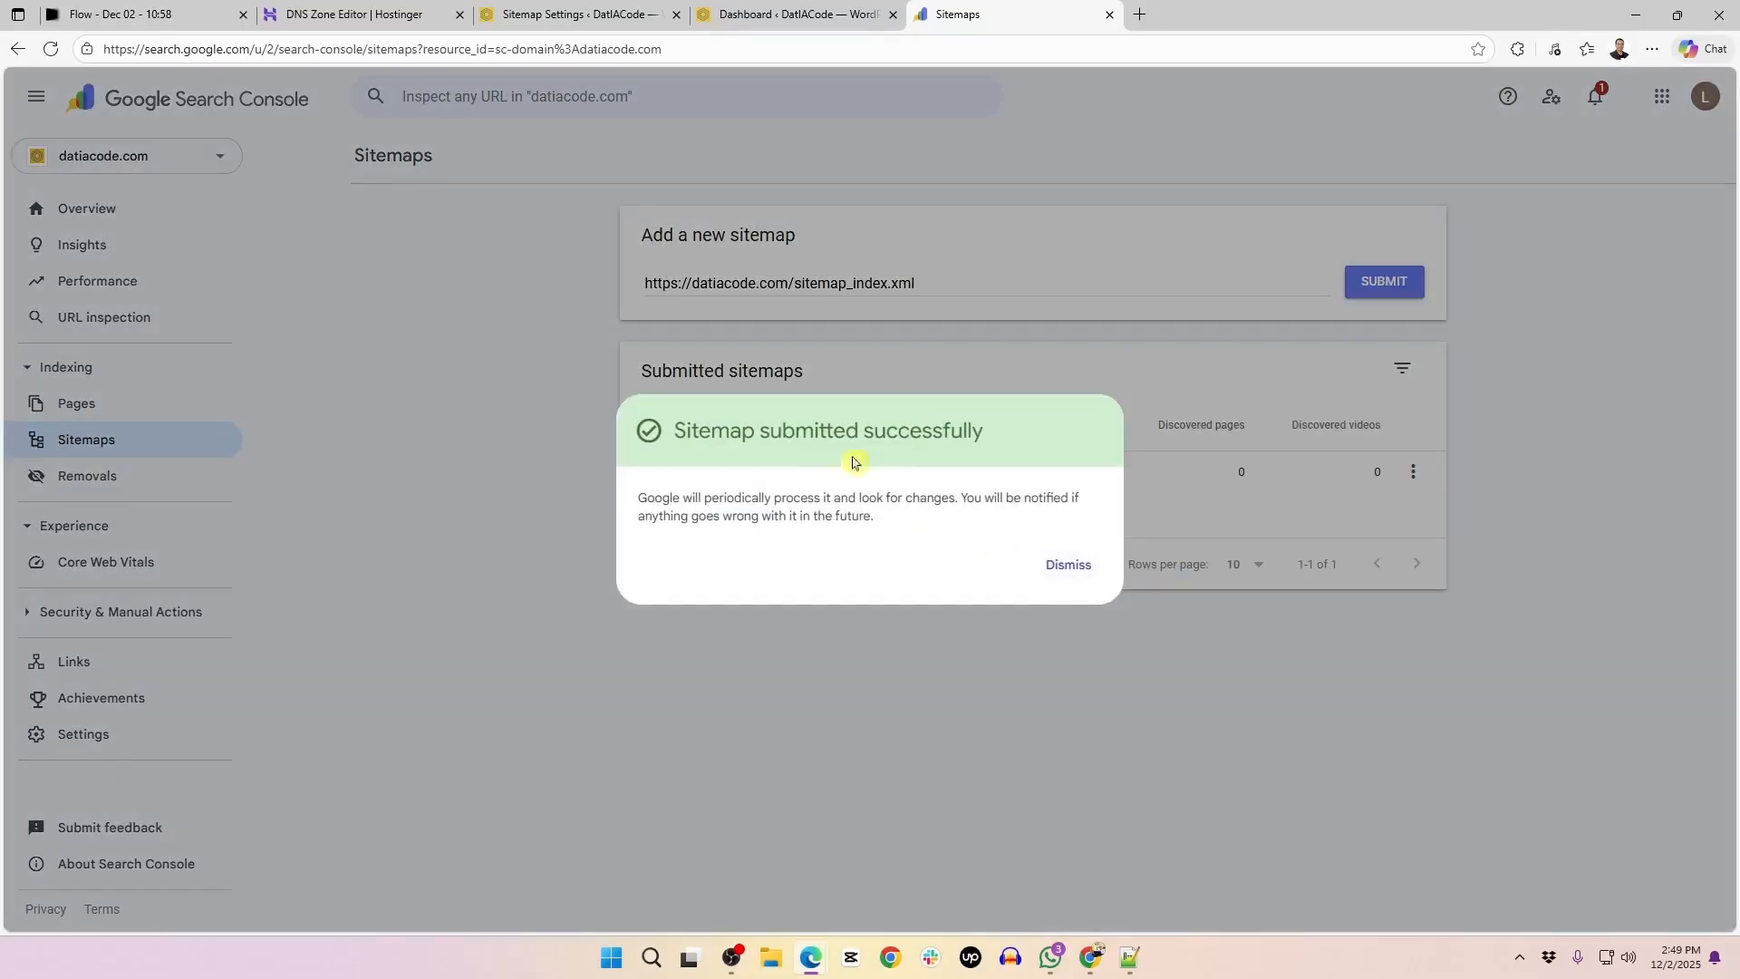
{"action": "left_click", "coordinate": [1066, 570]}
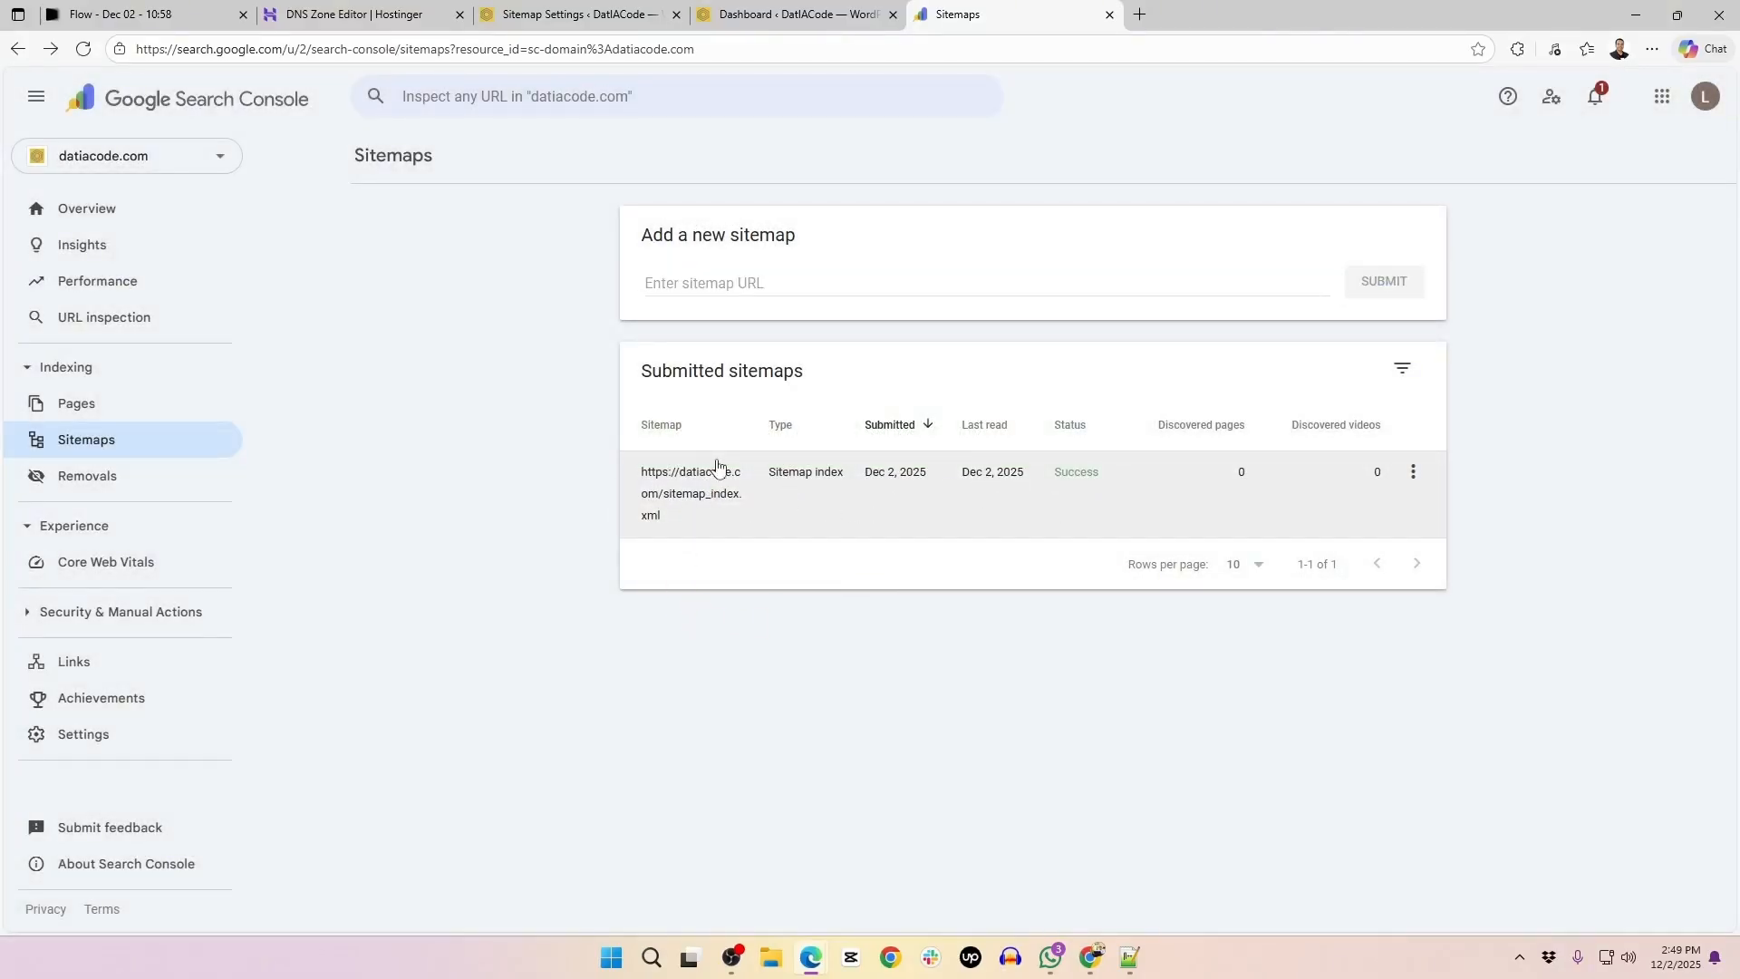
Load the copied sitemap index URL in a new browser tab, view the URLs in page-sitemap.xml, and close the tab
{"action": "left_click", "coordinate": [1139, 16]}
{"action": "key", "text": "ctrl+v"}
{"action": "key", "text": "Return"}
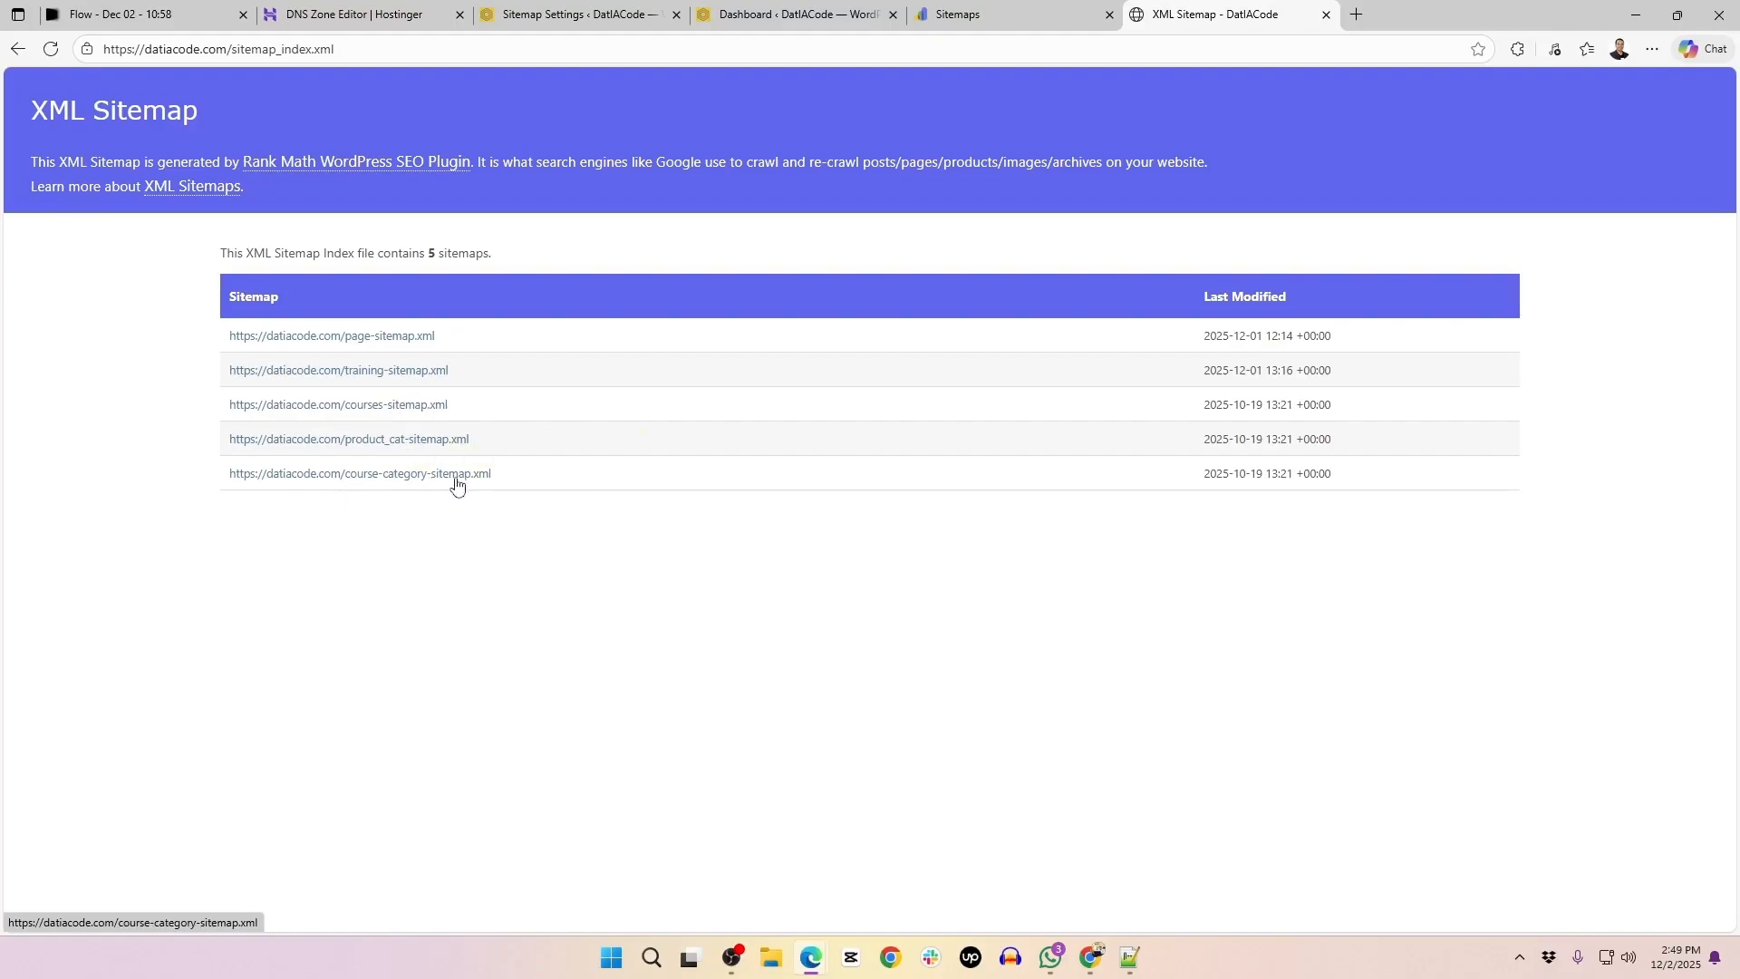
{"action": "left_click", "coordinate": [372, 338]}
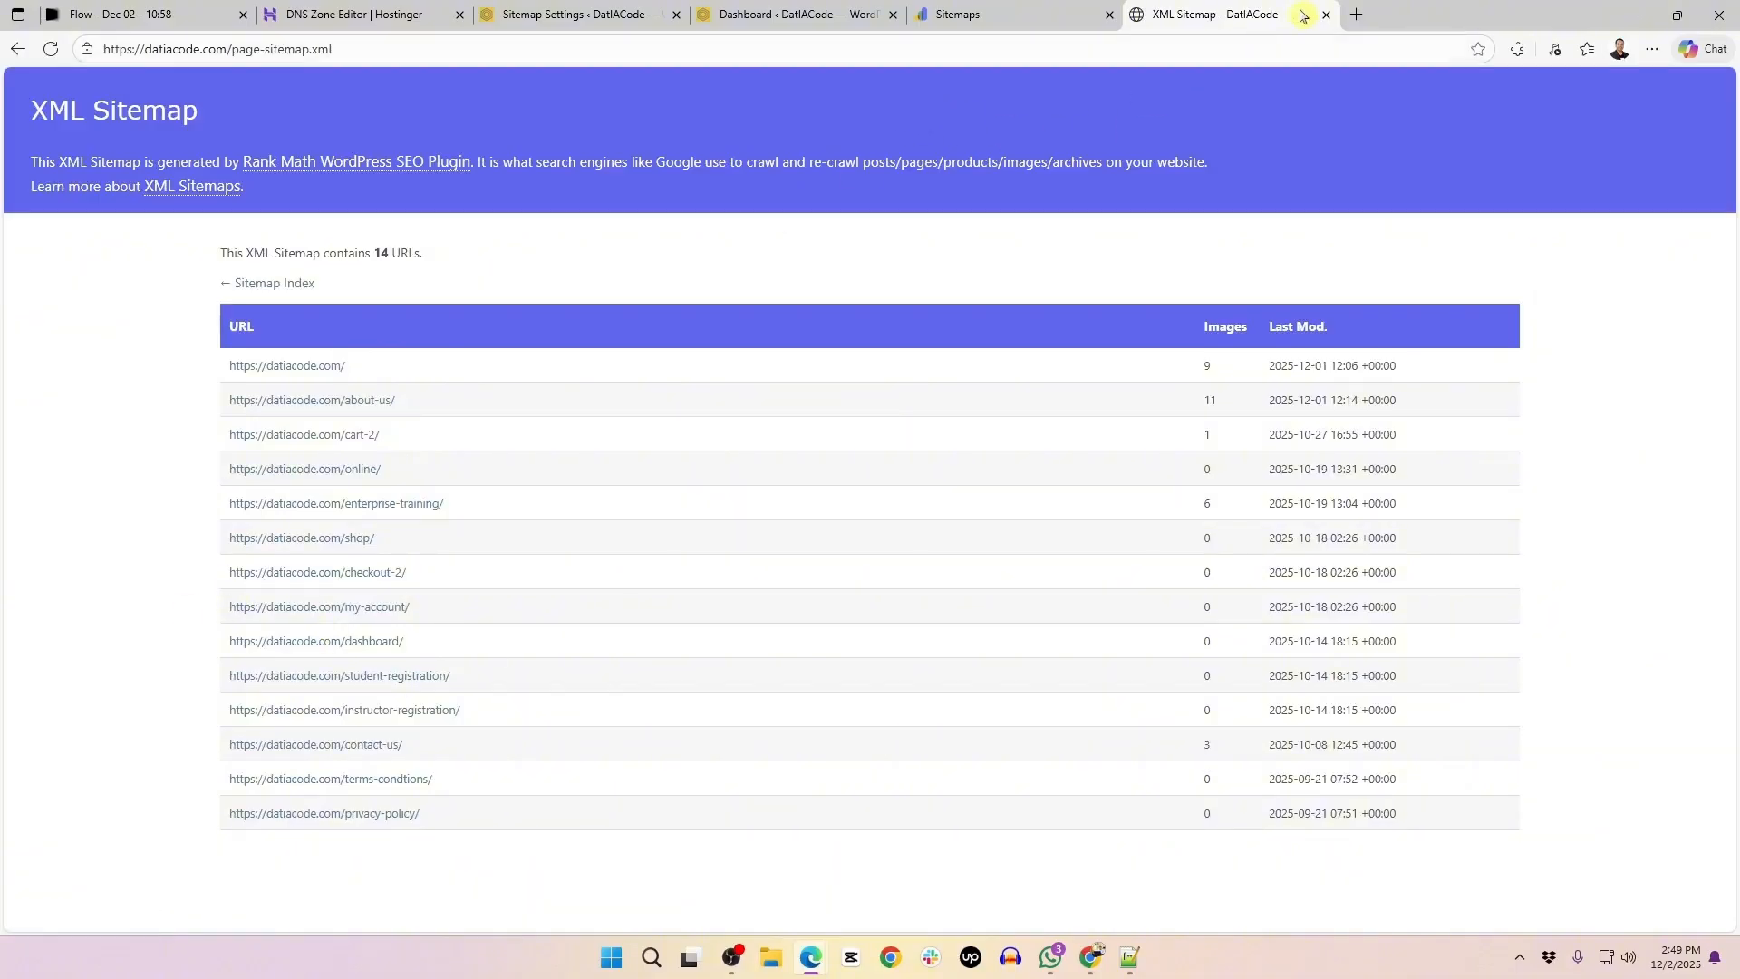
{"action": "left_click", "coordinate": [1327, 18]}
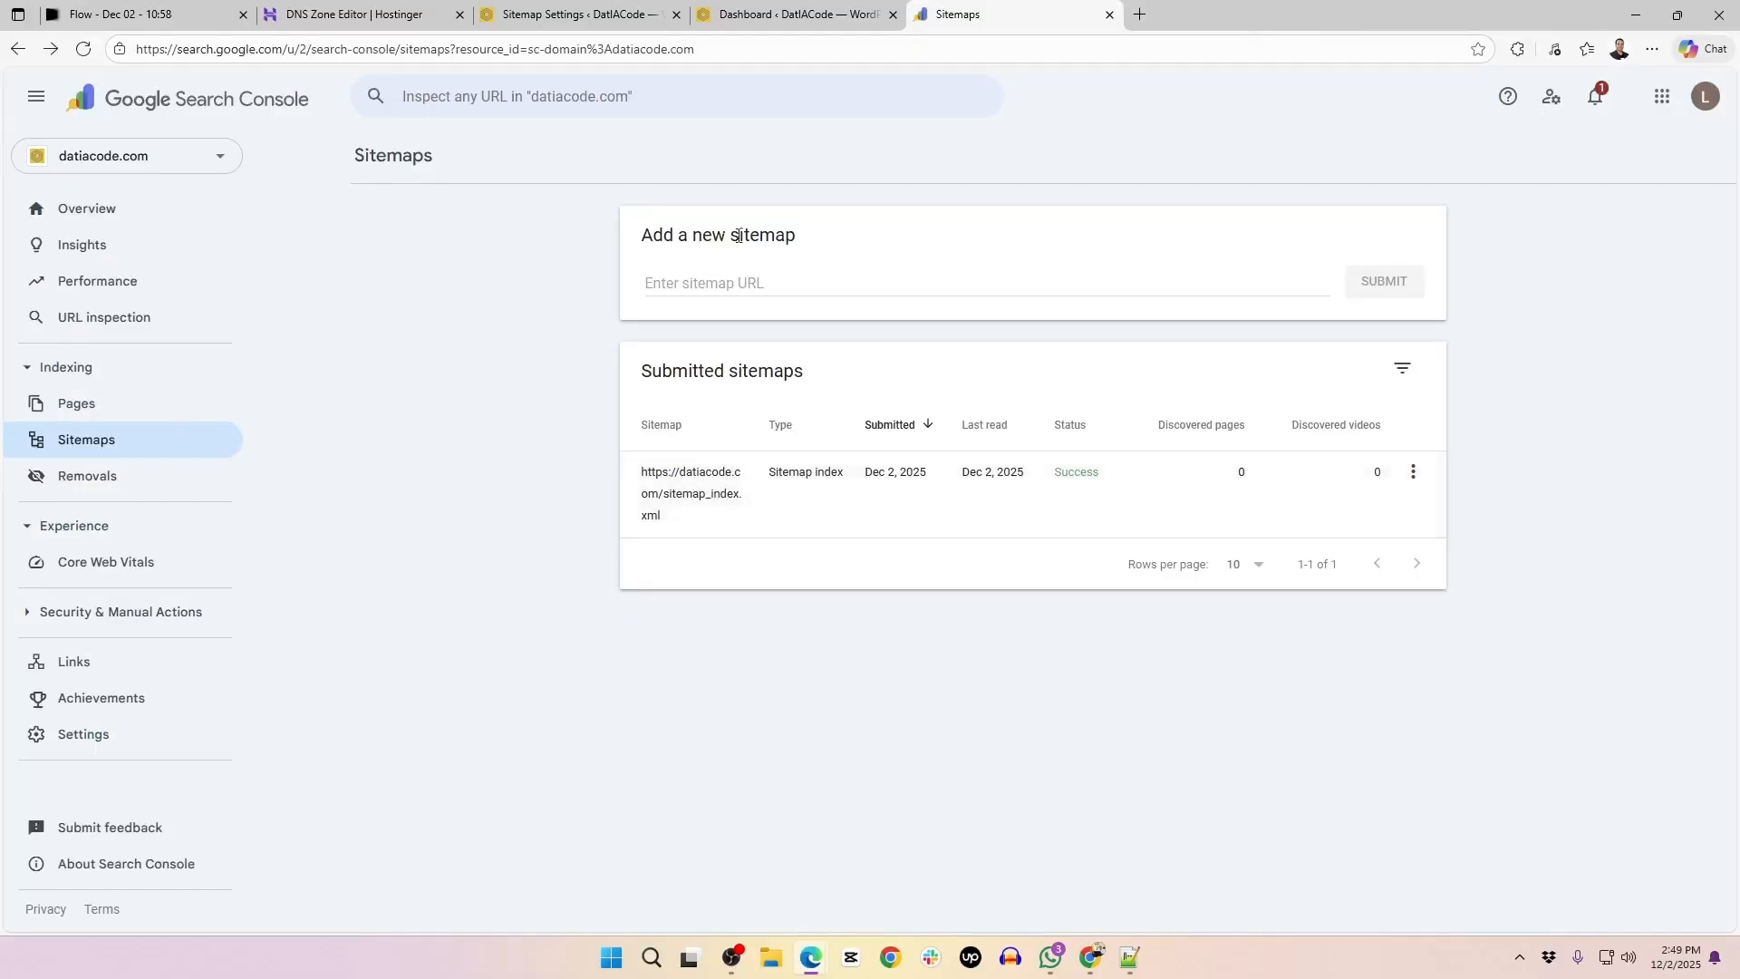
Return to WordPress, open a blank browser tab, and switch to the datiacode.com WordPress dashboard
{"action": "left_click", "coordinate": [562, 14]}
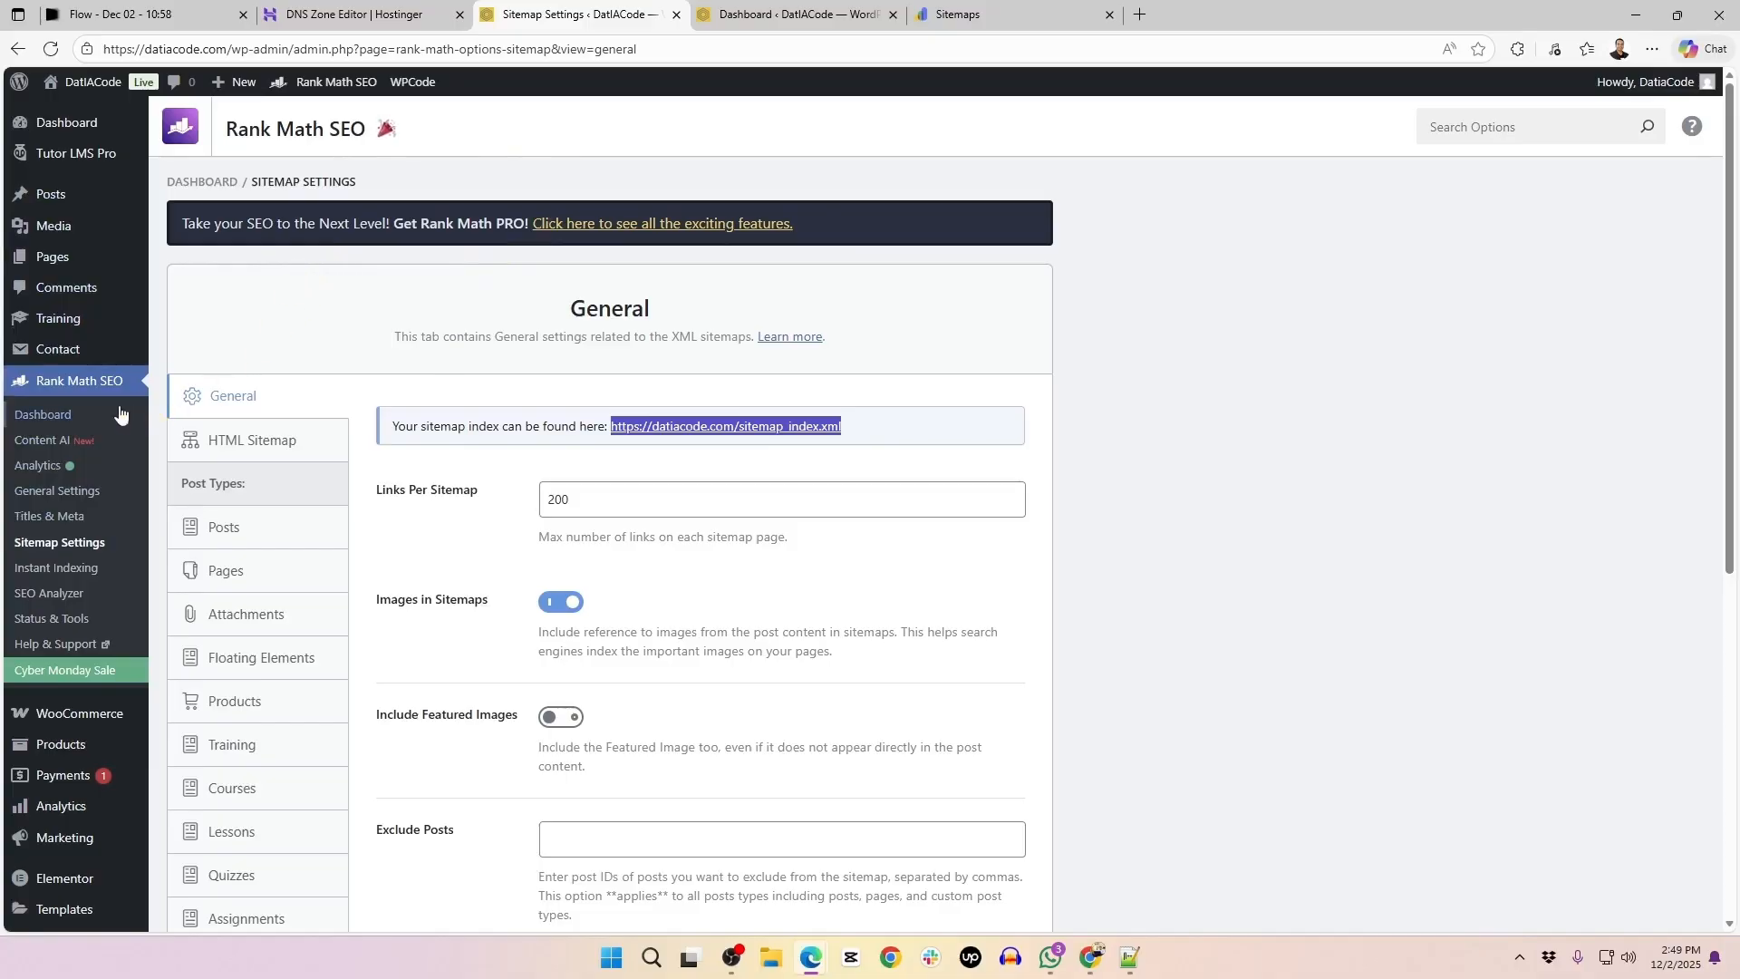
{"action": "left_click", "coordinate": [1140, 15]}
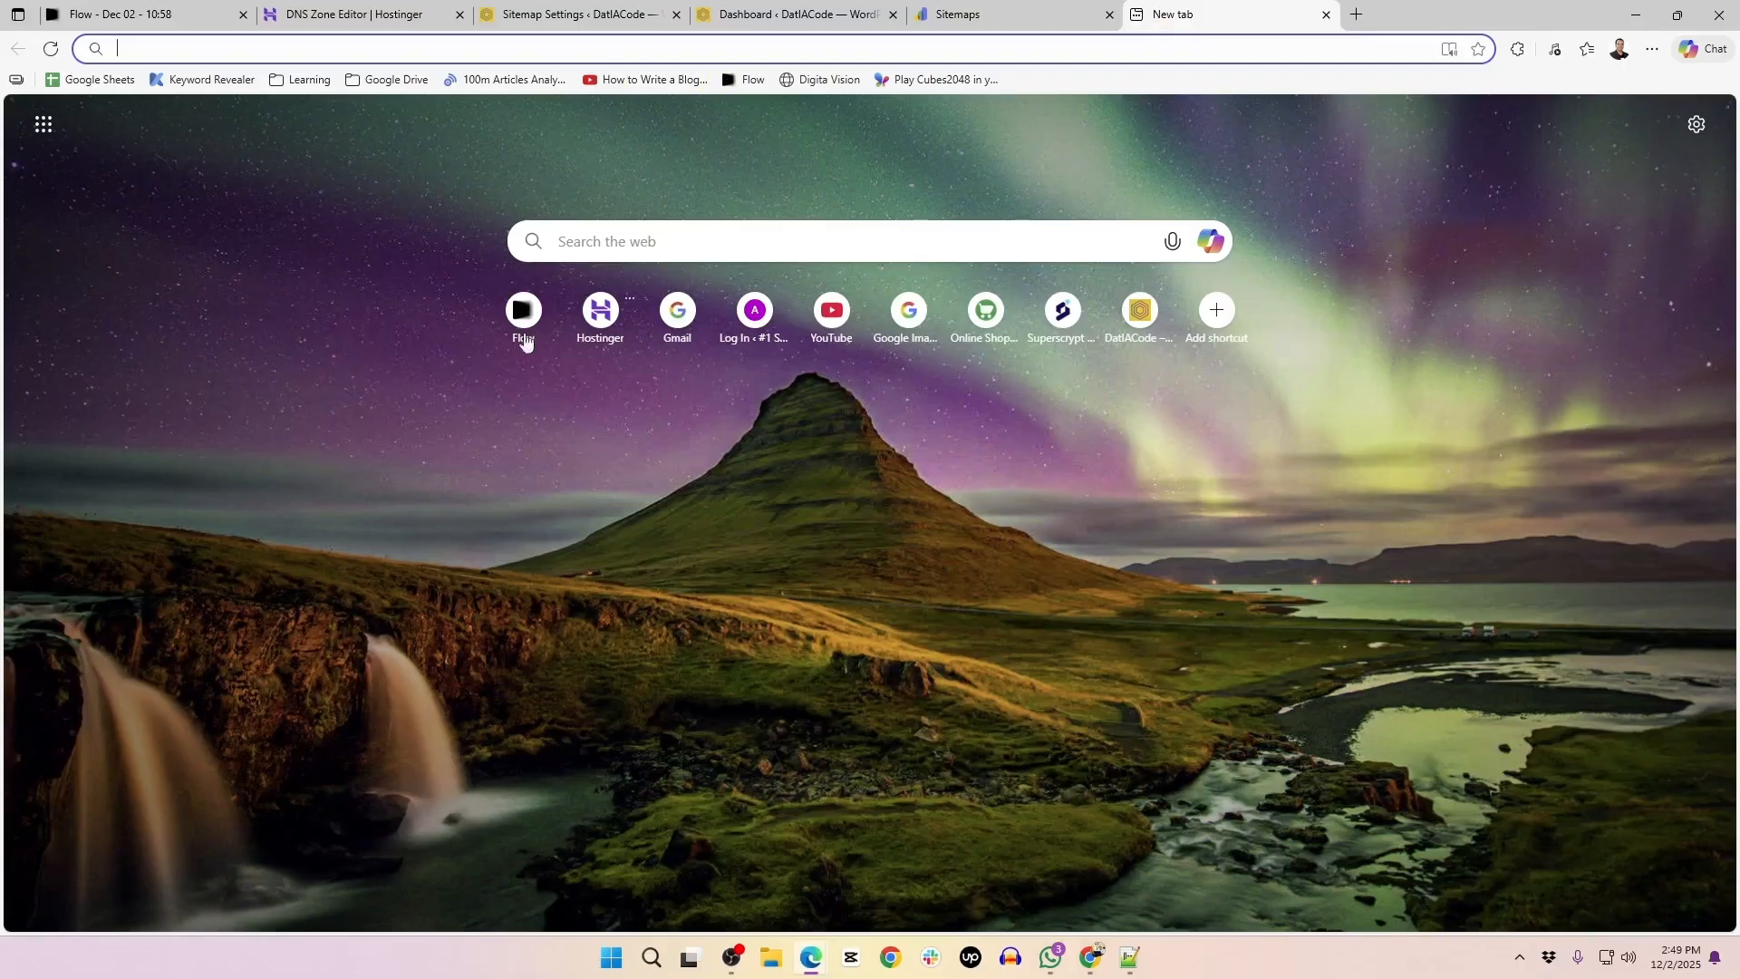
{"action": "left_click", "coordinate": [804, 14]}
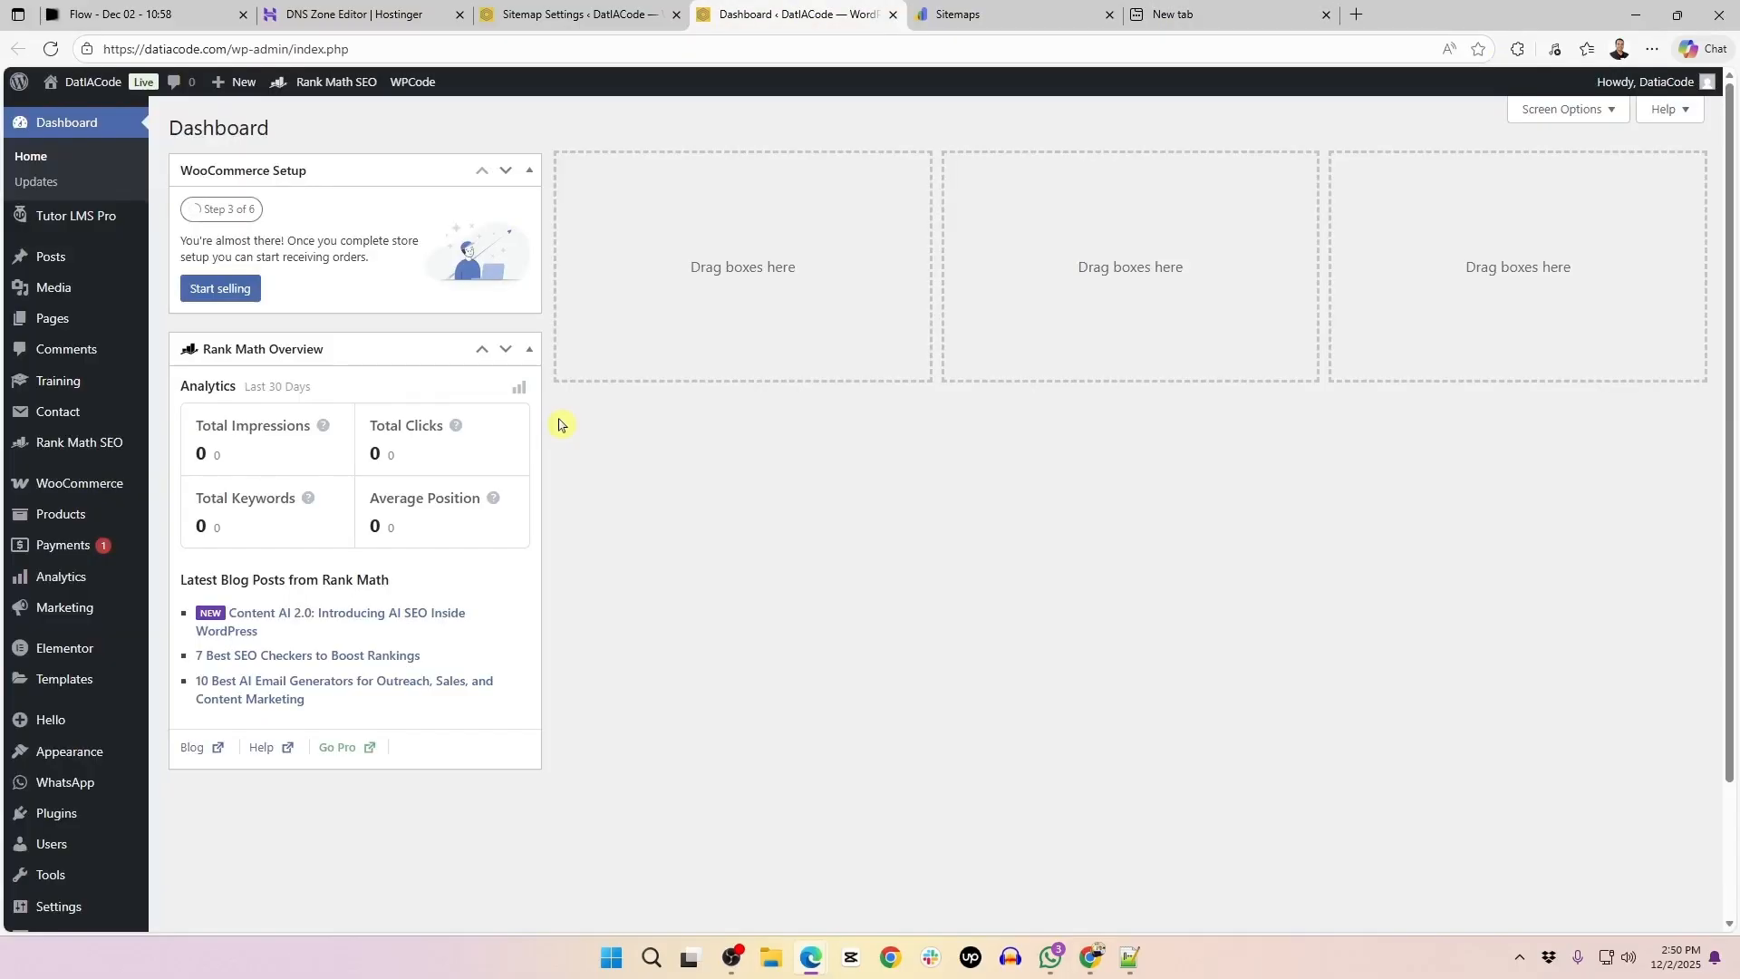